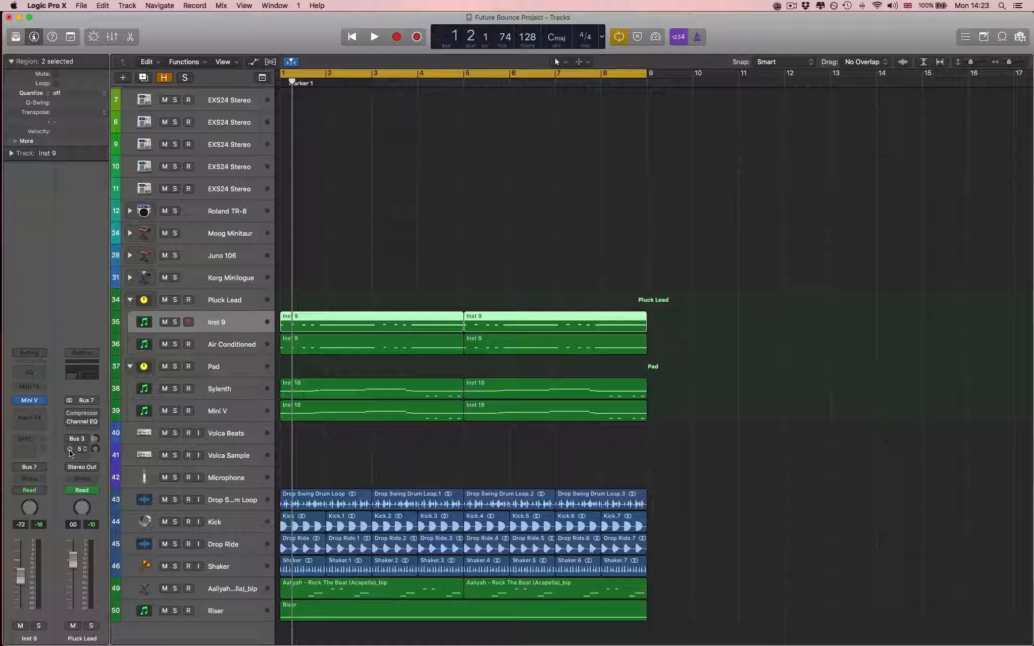
- Solo the Inst 9 track, play it back, and open its Mini V synth window clear of the track list
left_click(175, 322)
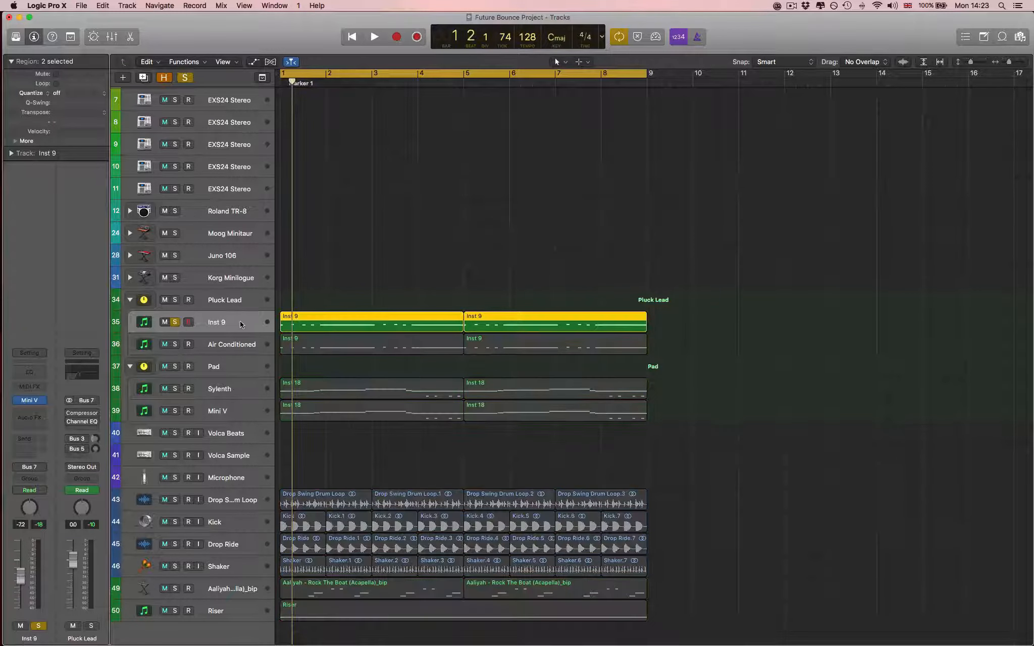
key("r")
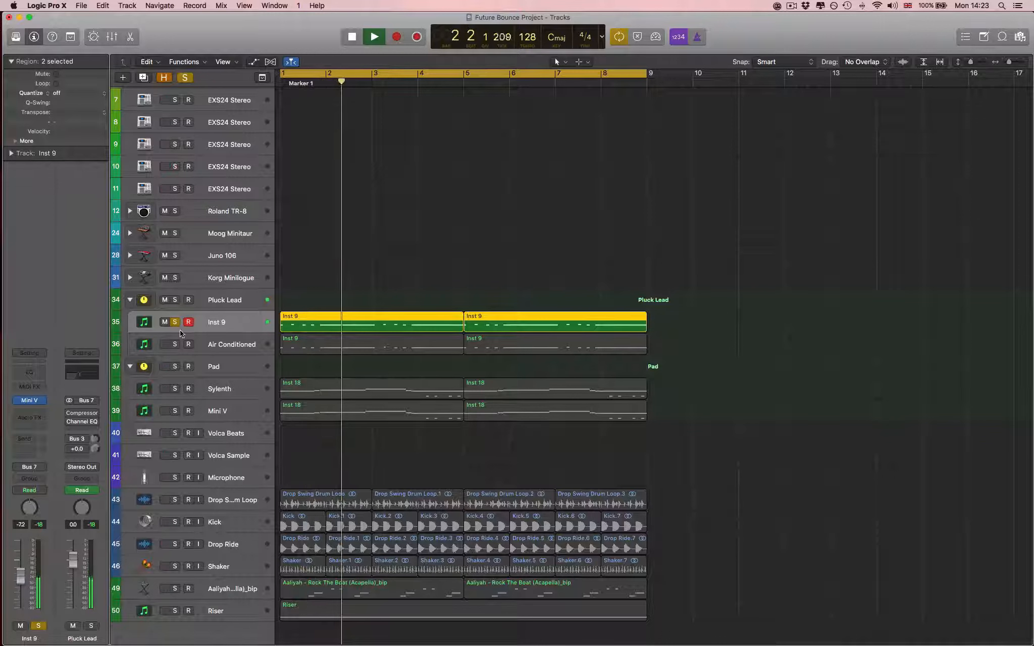
left_click(31, 401)
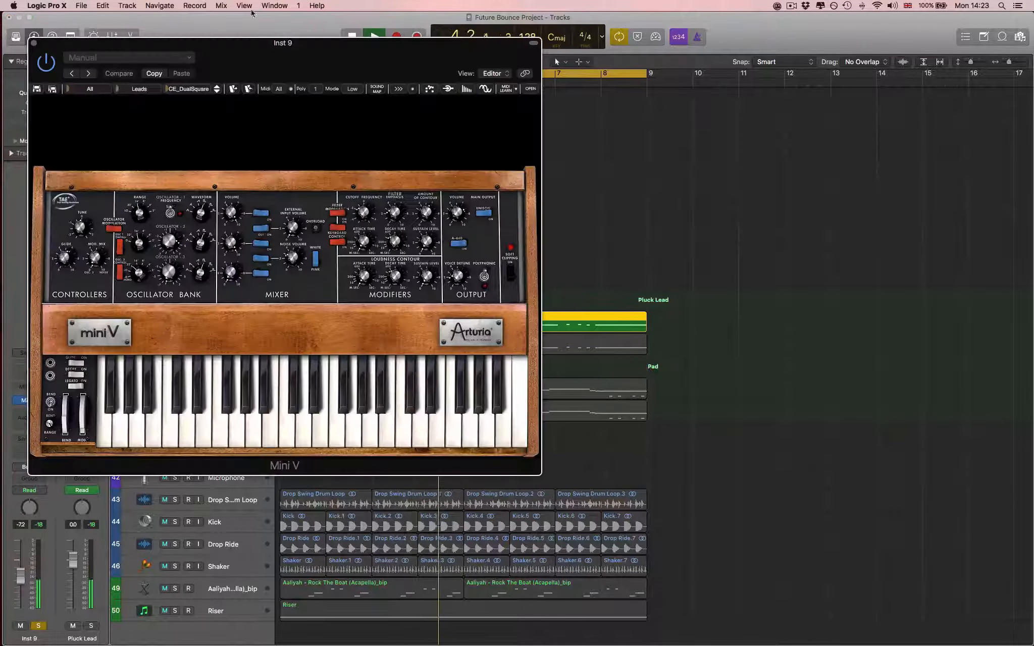
left_click_drag(317, 55, 719, 72)
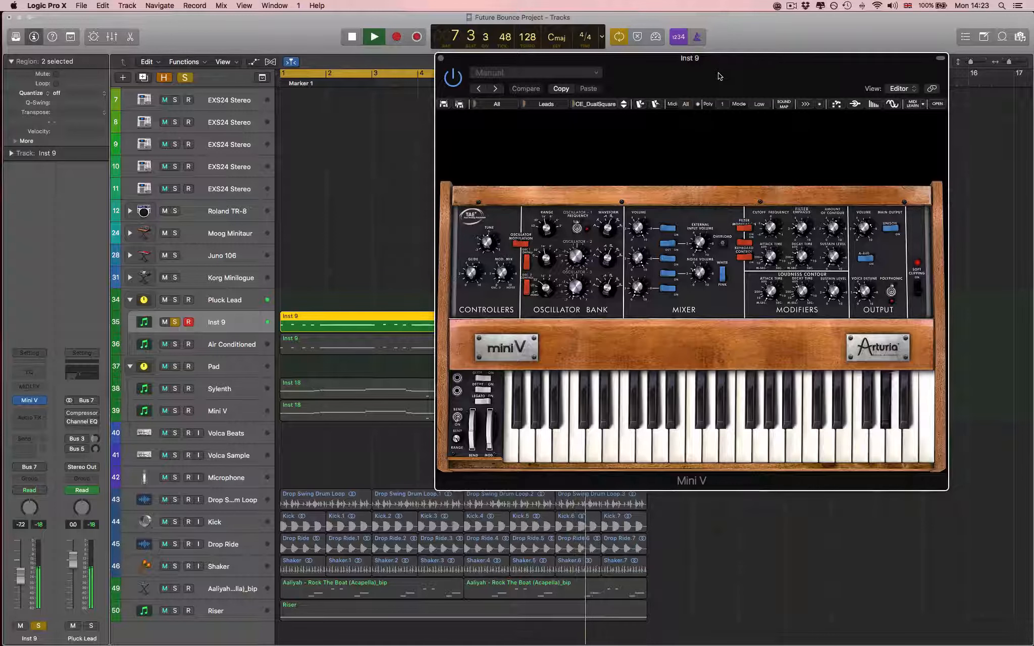
key("space")
left_click_drag(707, 77, 702, 66)
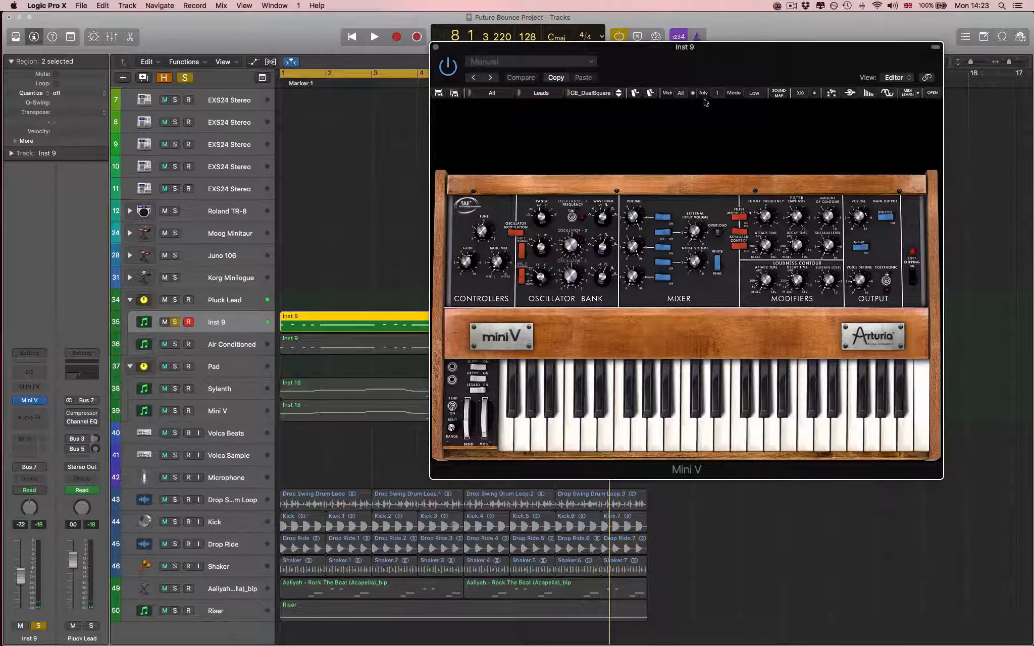
- Listen to the soloed Inst 9 part again with its Mini V settings in view
mouse_move(604, 216)
left_click(658, 279)
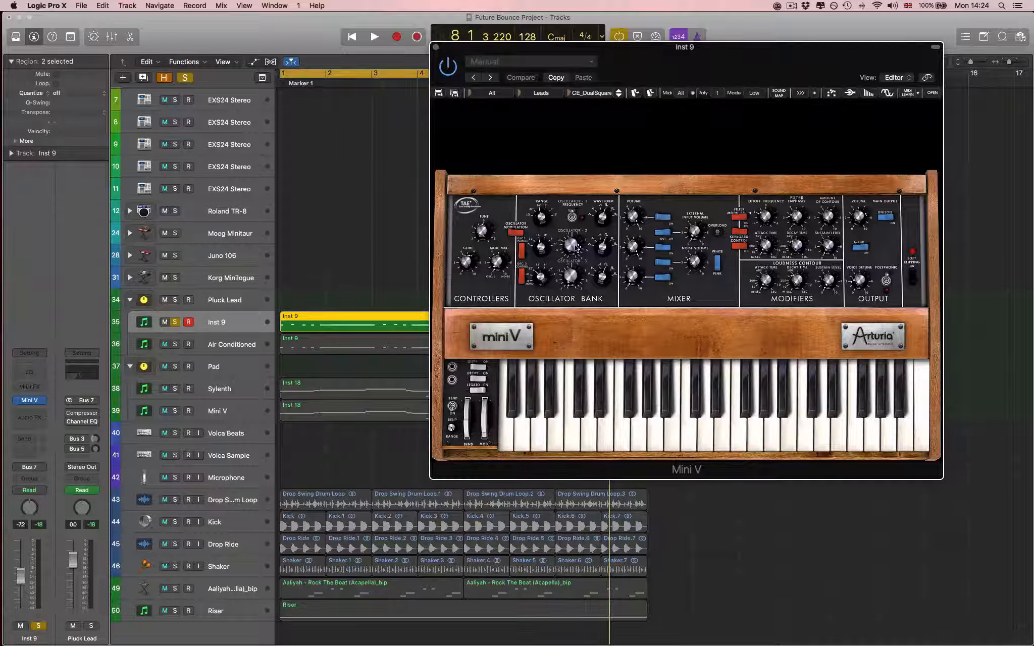
key("space")
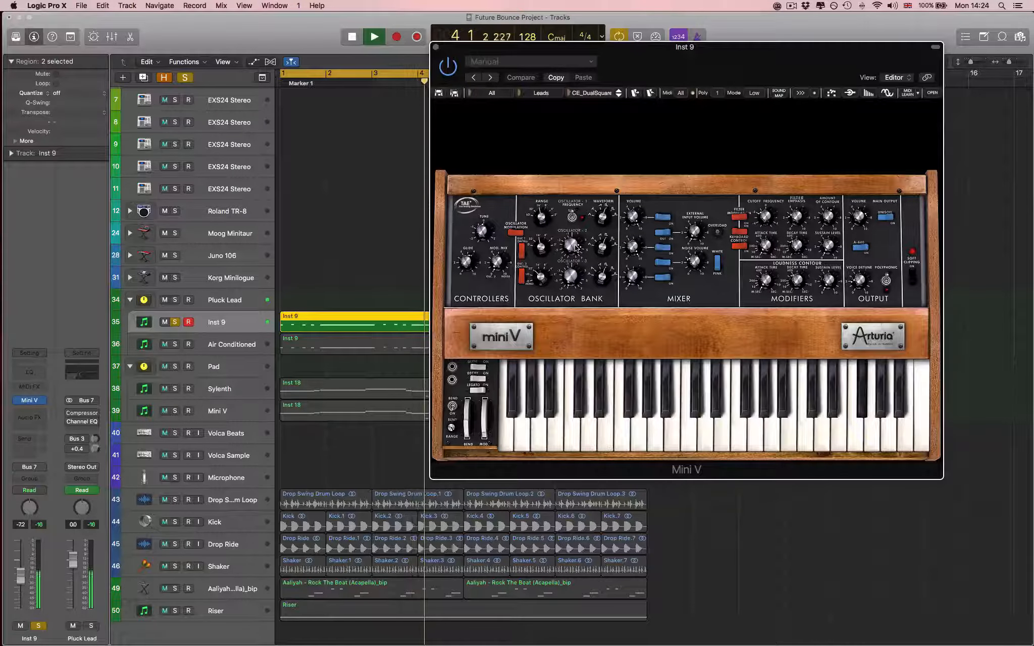
key("space")
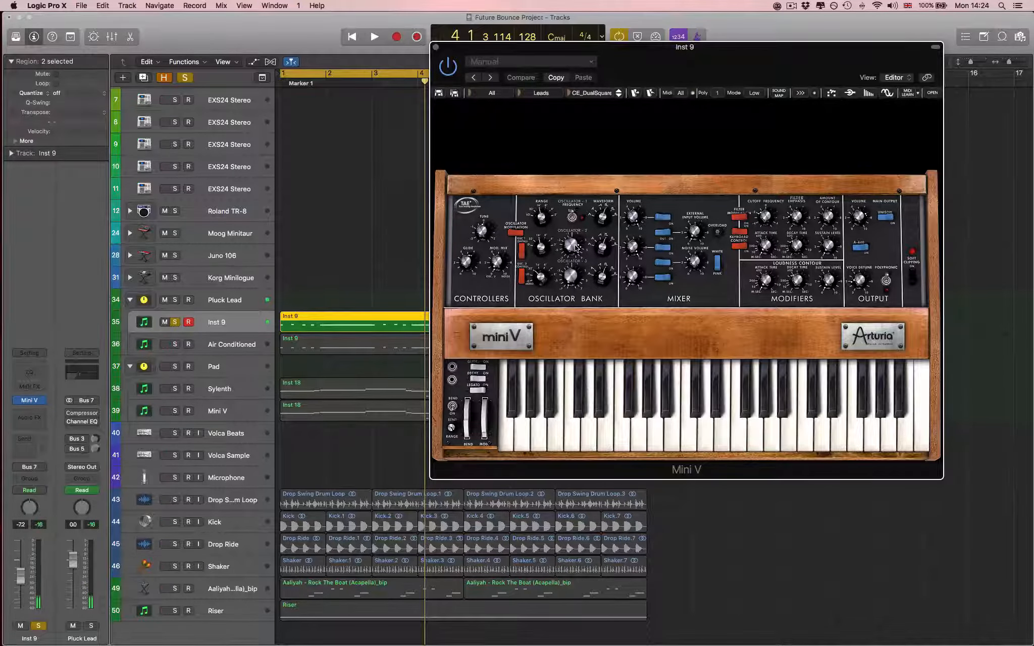
- Solo the Air Conditioned track as well and open its Massive synth window beside the track list
left_click(180, 347)
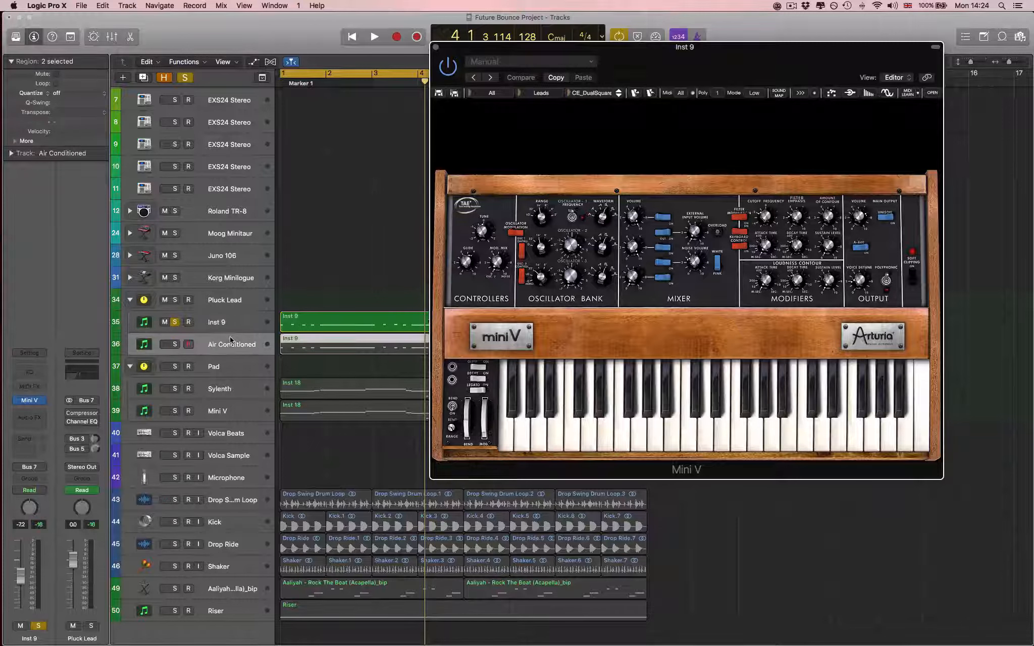
left_click(175, 345)
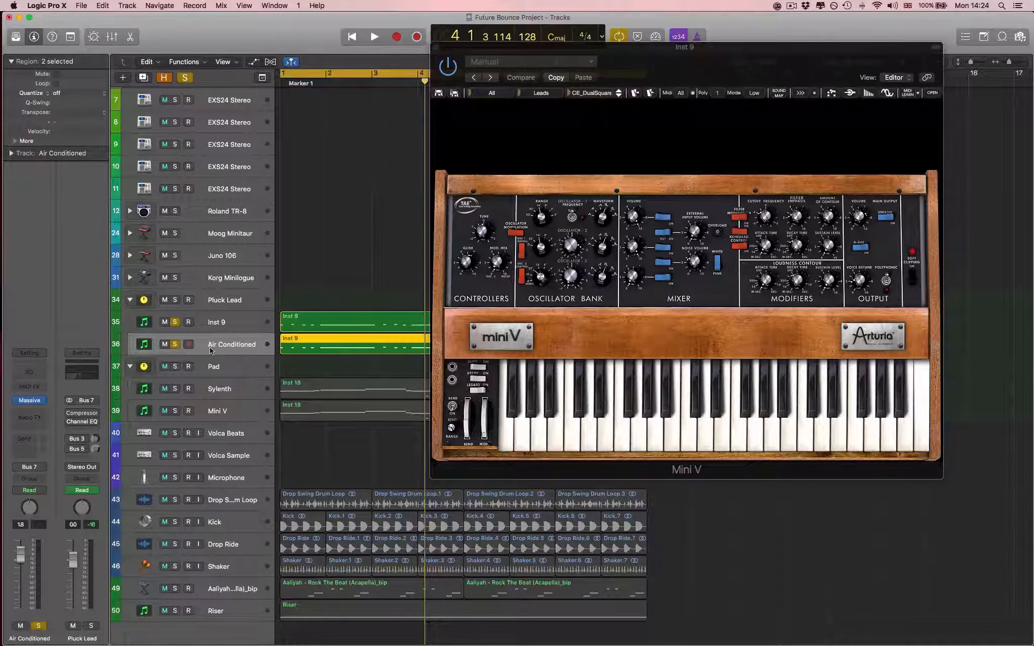
left_click(28, 400)
left_click_drag(295, 45, 667, 166)
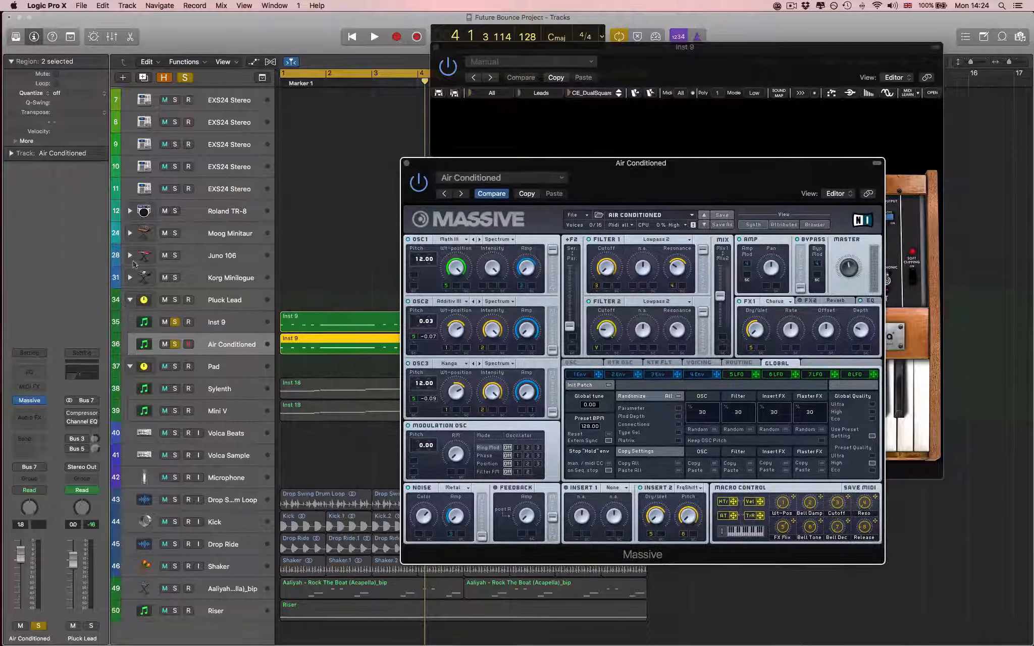
- Unsolo Inst 9 and listen to the Air Conditioned layer by itself
left_click(174, 321)
key("space")
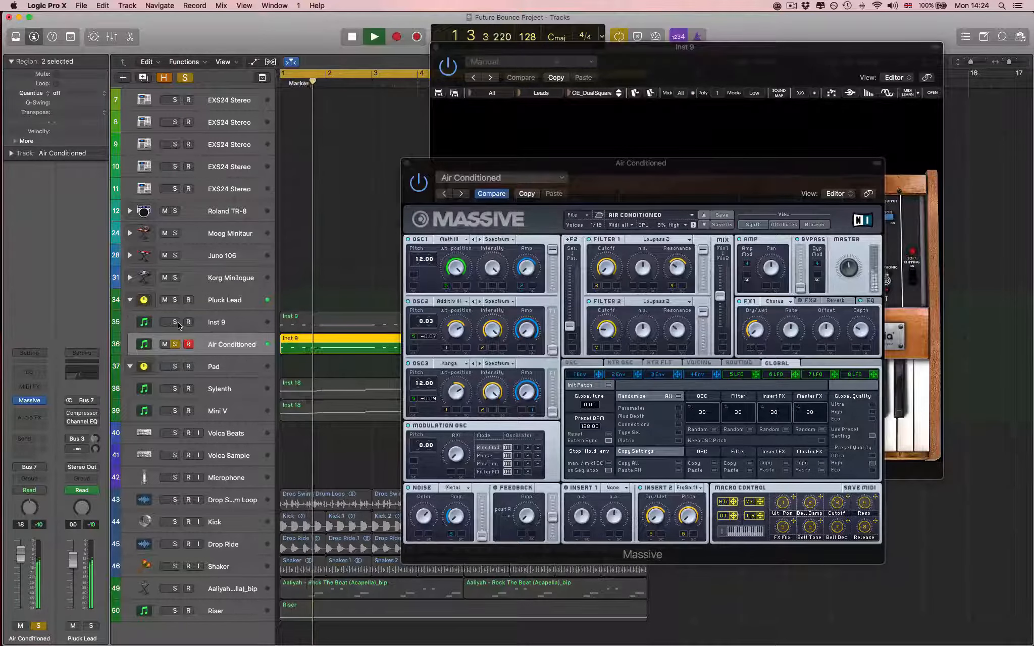
key("space")
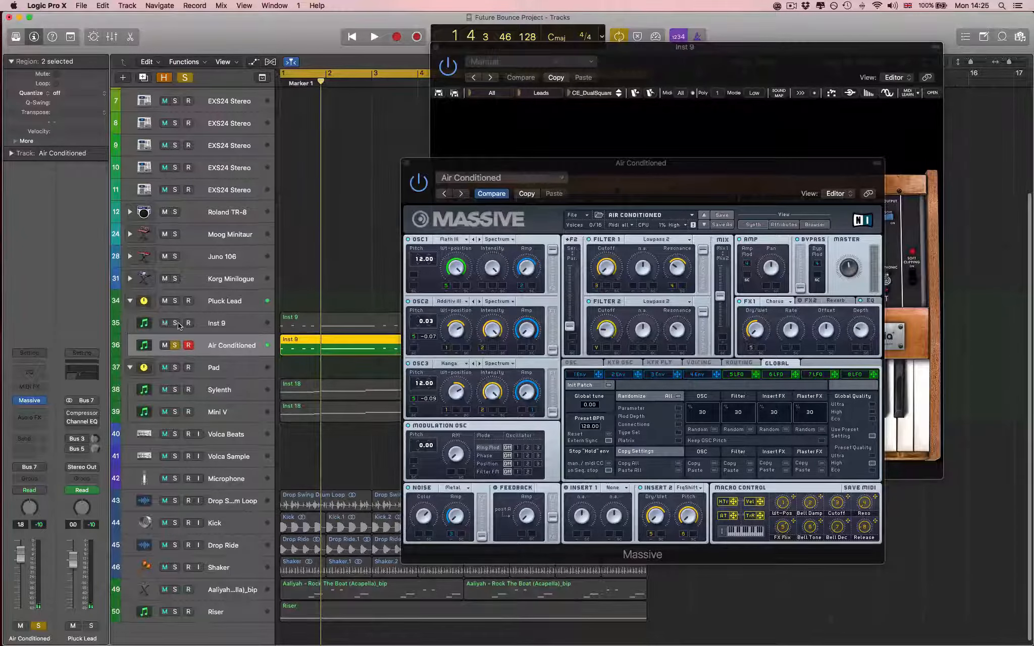
- Solo Inst 9 again and listen to both Pluck Lead layers together
left_click(177, 322)
key("space")
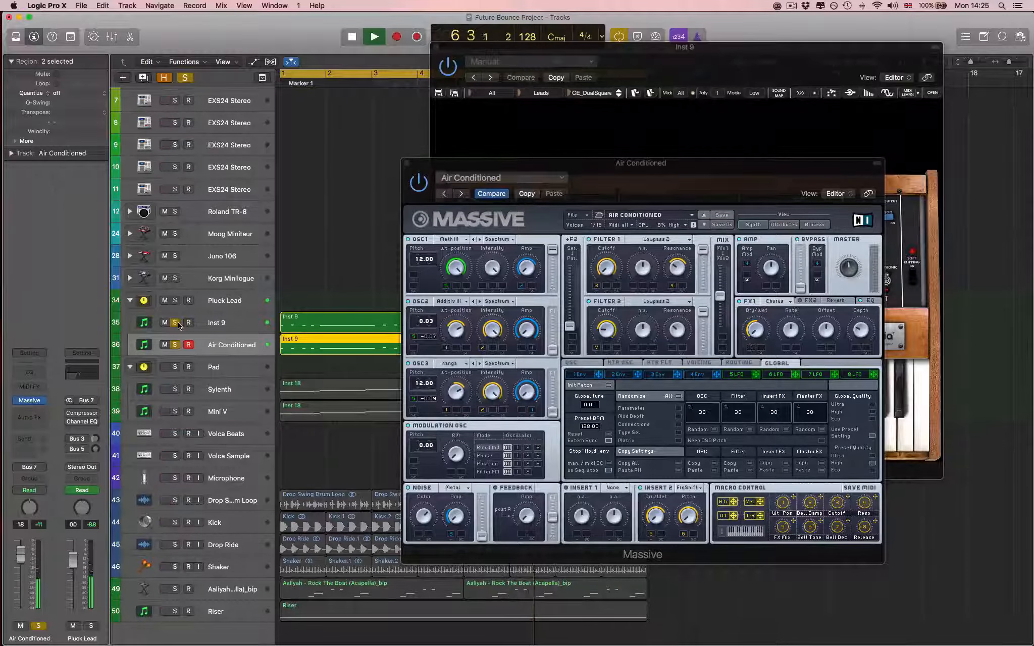
key("space")
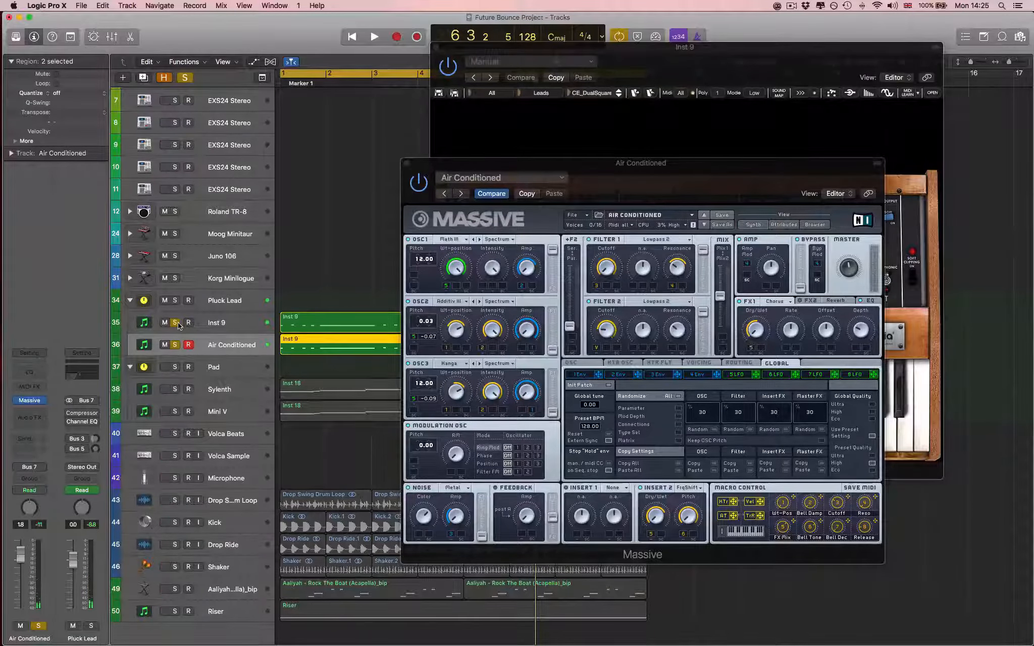
- Examine the Compressor settings on the Pluck Lead stack while the layers play, and close the plug-in
left_click(79, 414)
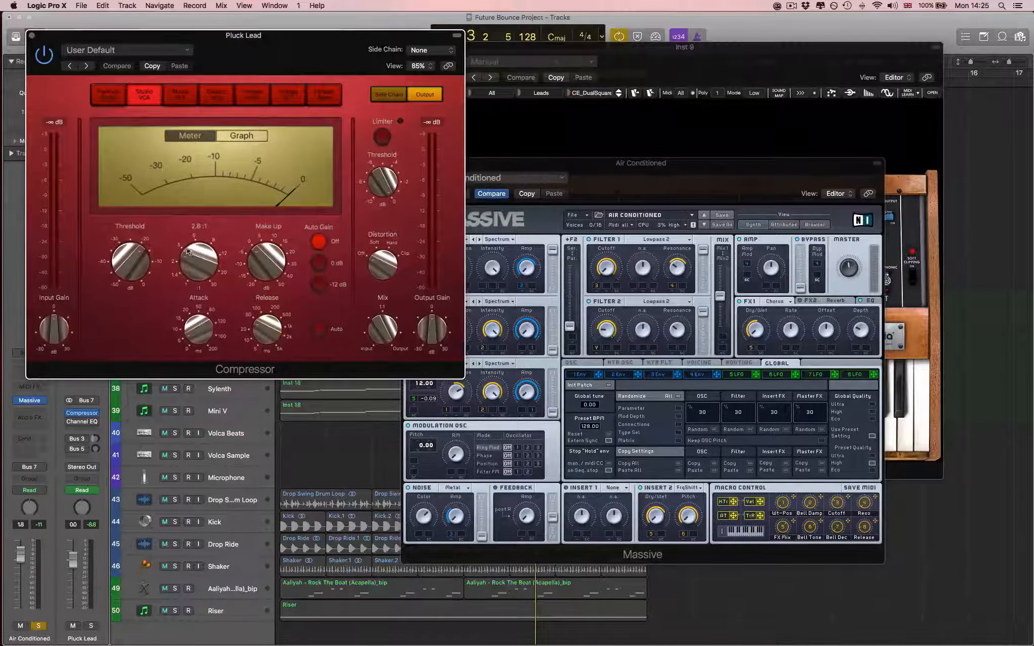
left_click_drag(187, 252, 169, 241)
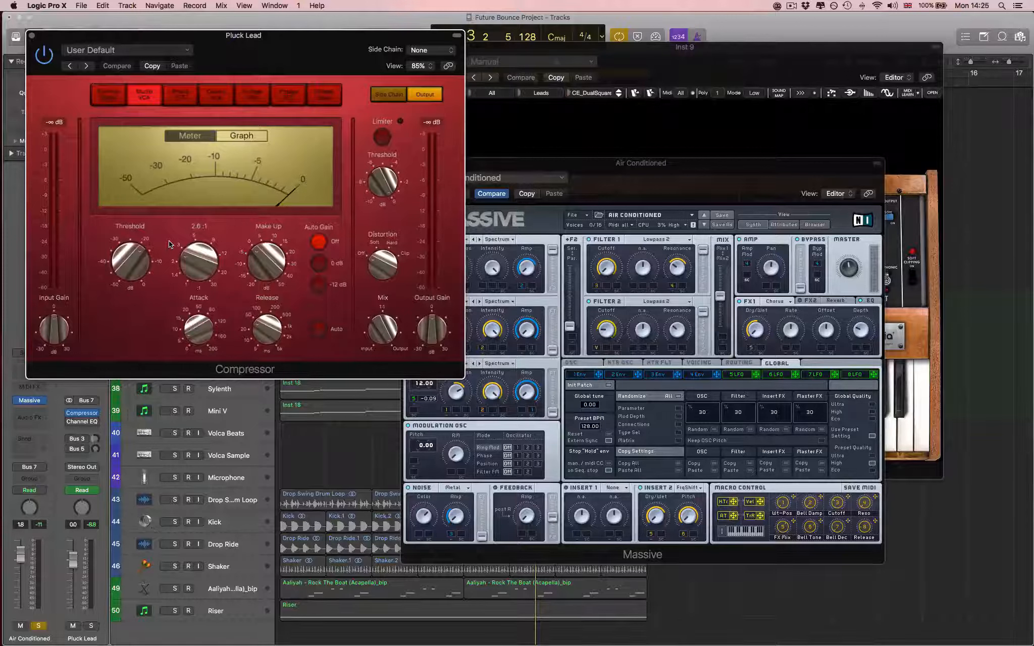
key("space")
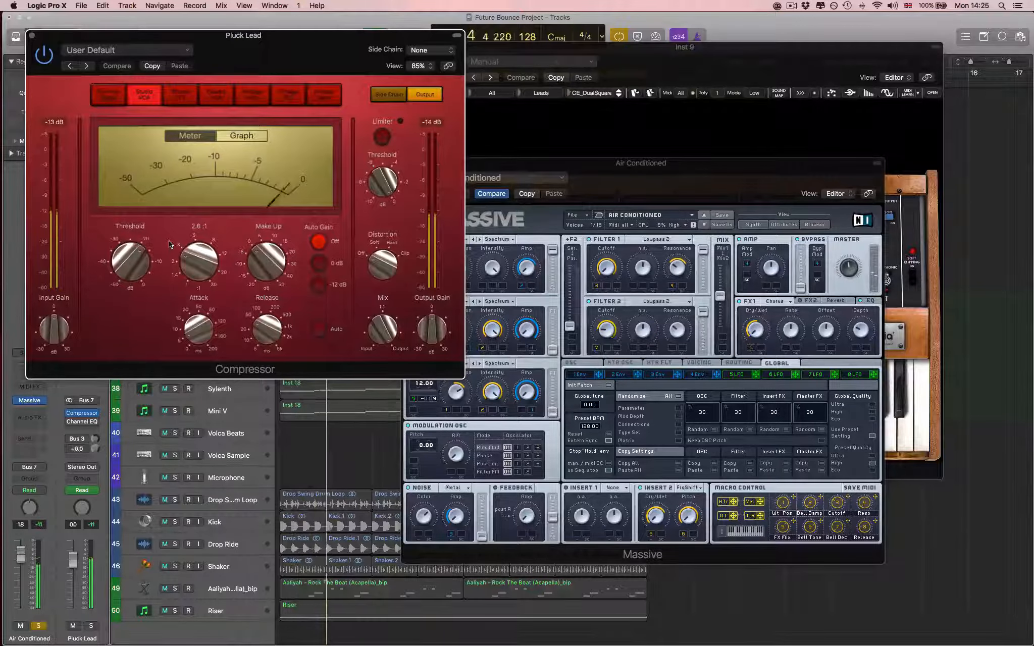
left_click(32, 37)
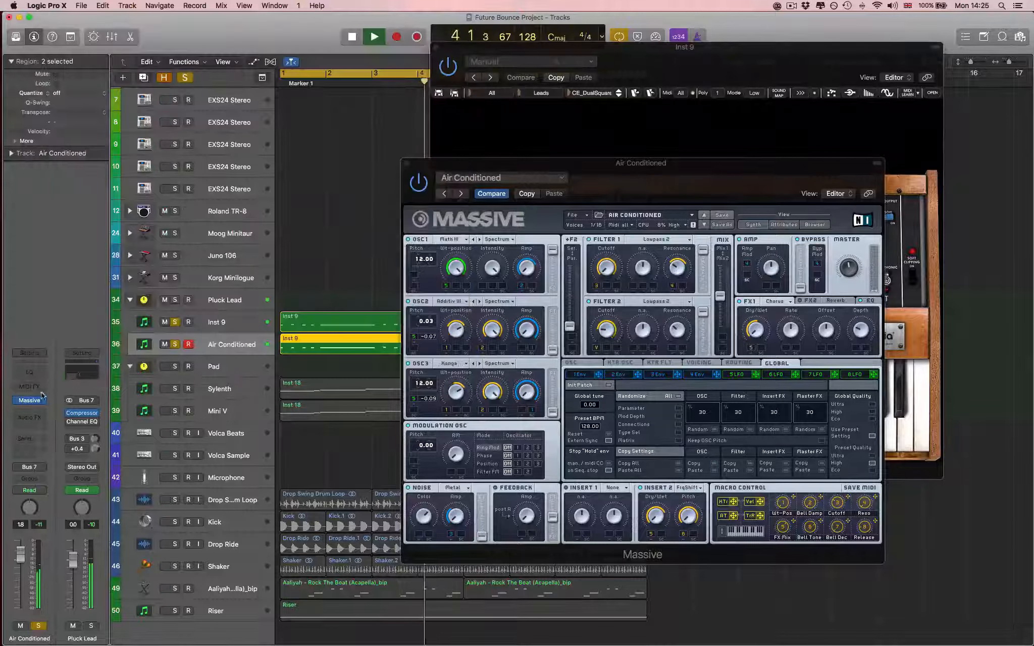
- Set the 375 Hz band of the Pluck Lead stack's Channel EQ to -15 dB and stop playback
left_click(87, 423)
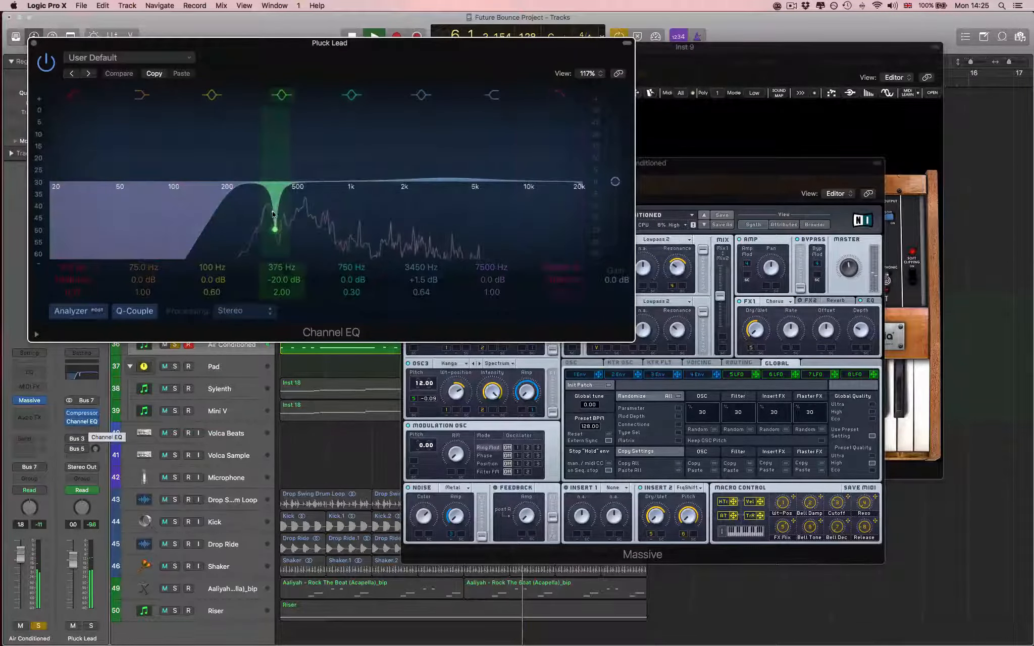
left_click_drag(273, 214, 273, 203)
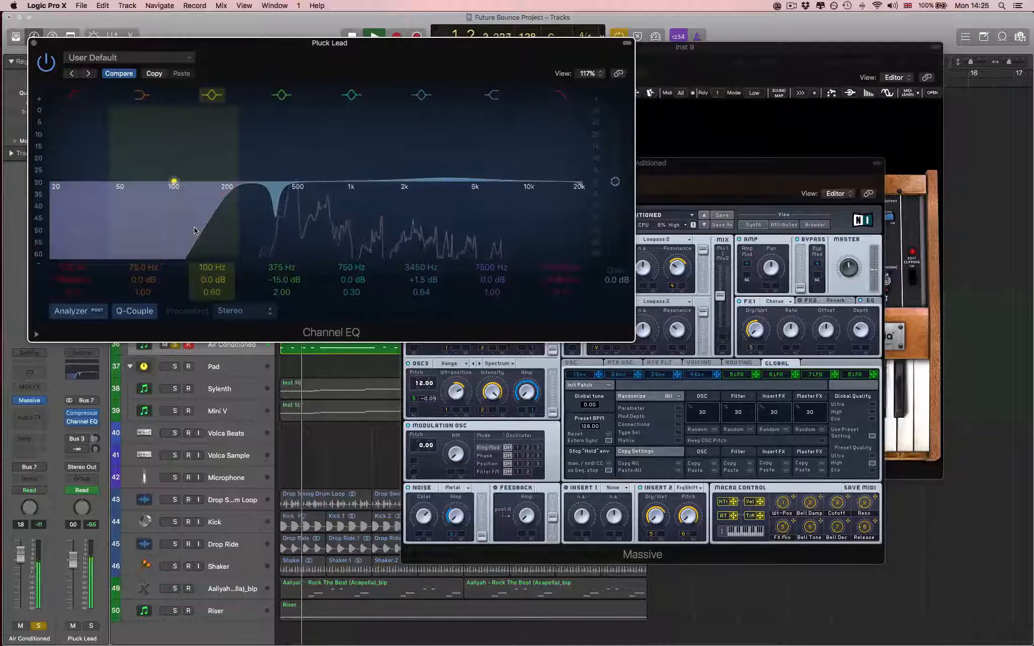
left_click(33, 42)
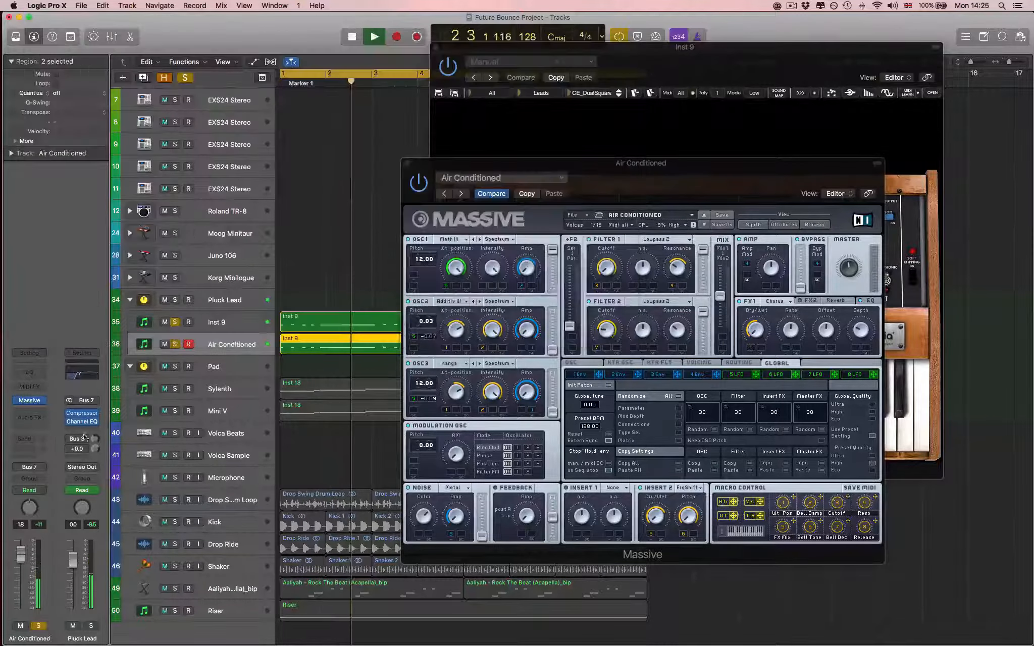
key("space")
- Enable the Pluck Lead stack's Bus 3 send and play the lead while checking the channel strips of the stack and its two layers
left_click(72, 438)
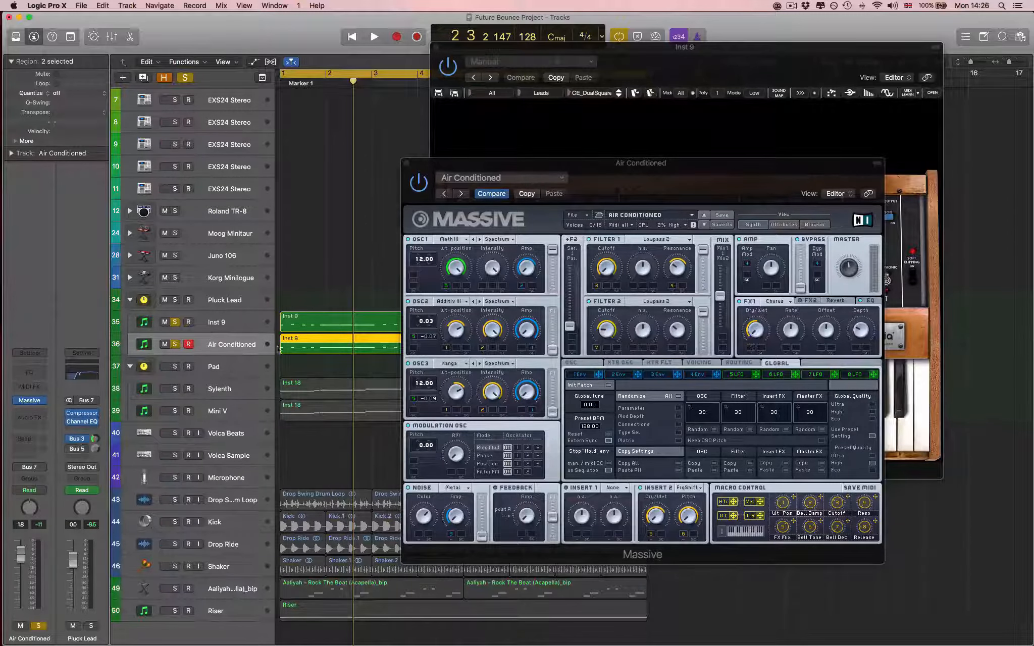
left_click(235, 302)
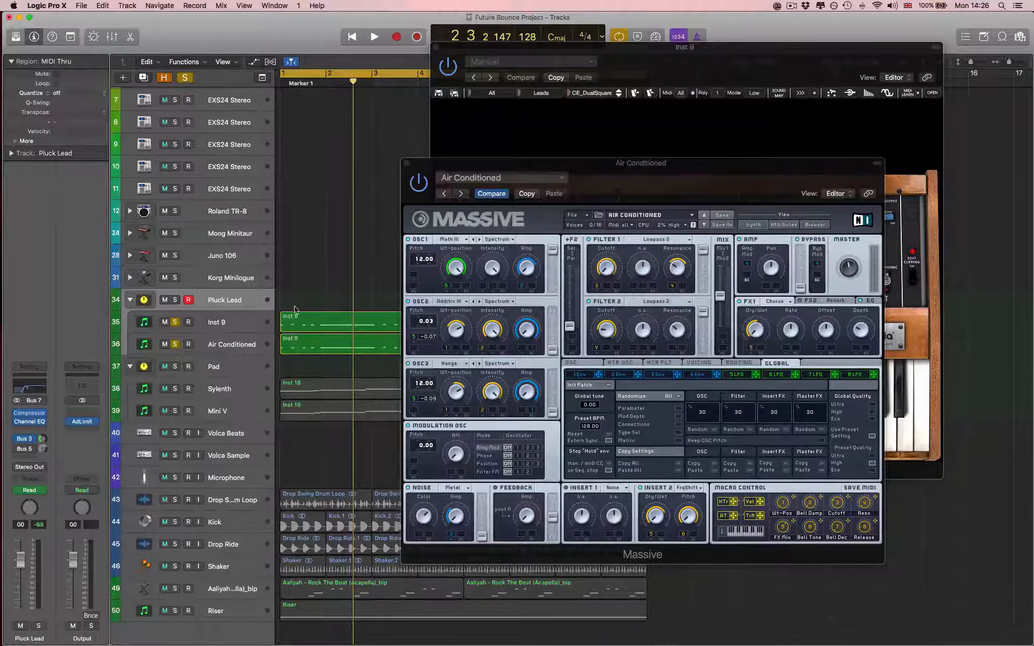
left_click(233, 322)
left_click(232, 343)
left_click(232, 322)
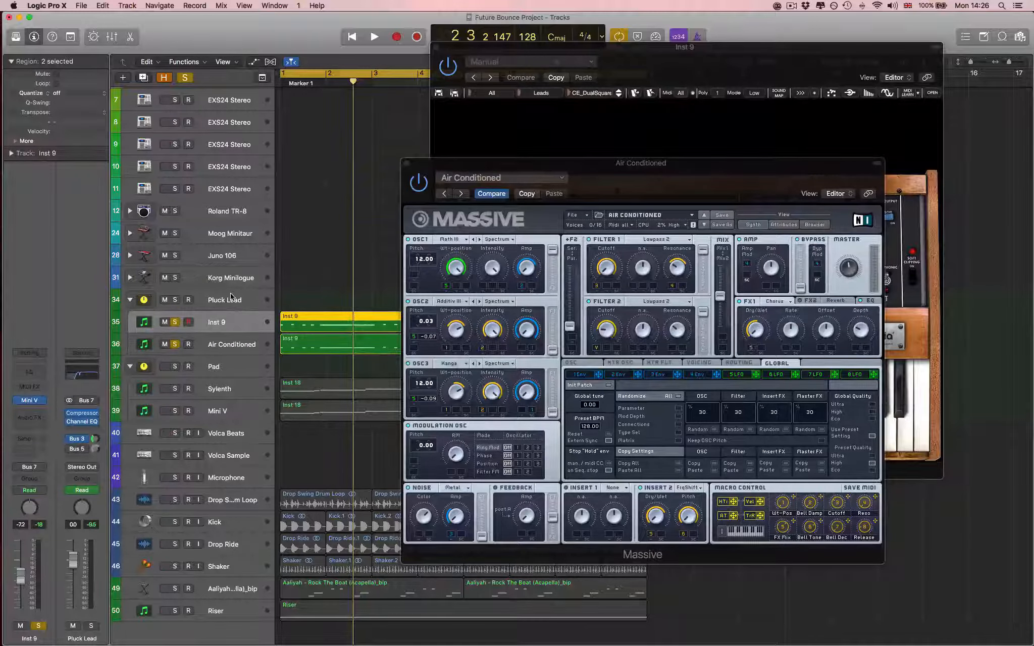
key("shift+space")
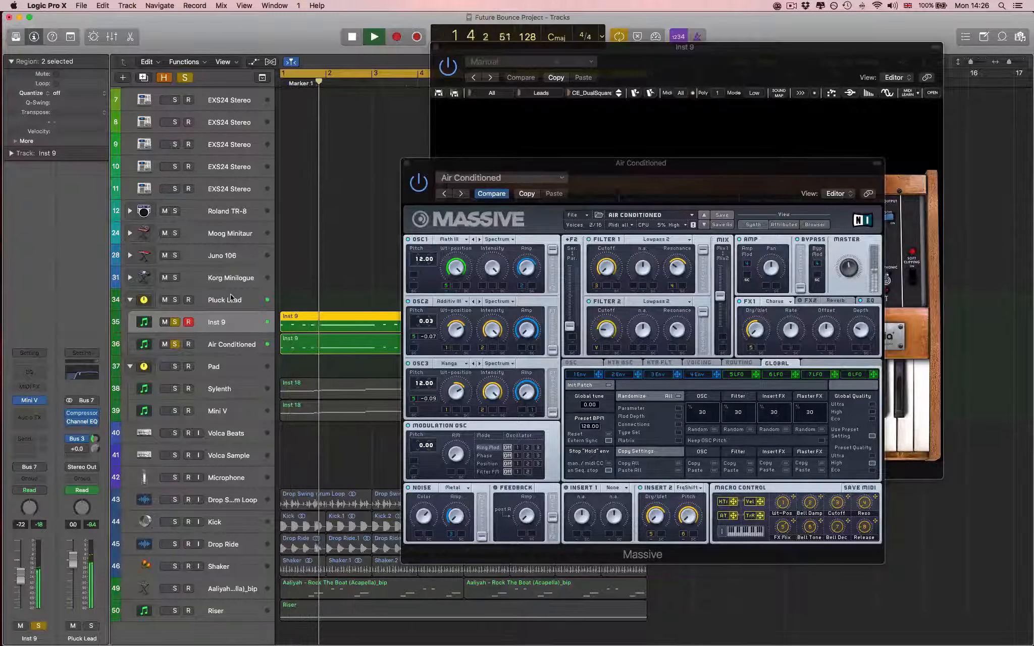
left_click(212, 346)
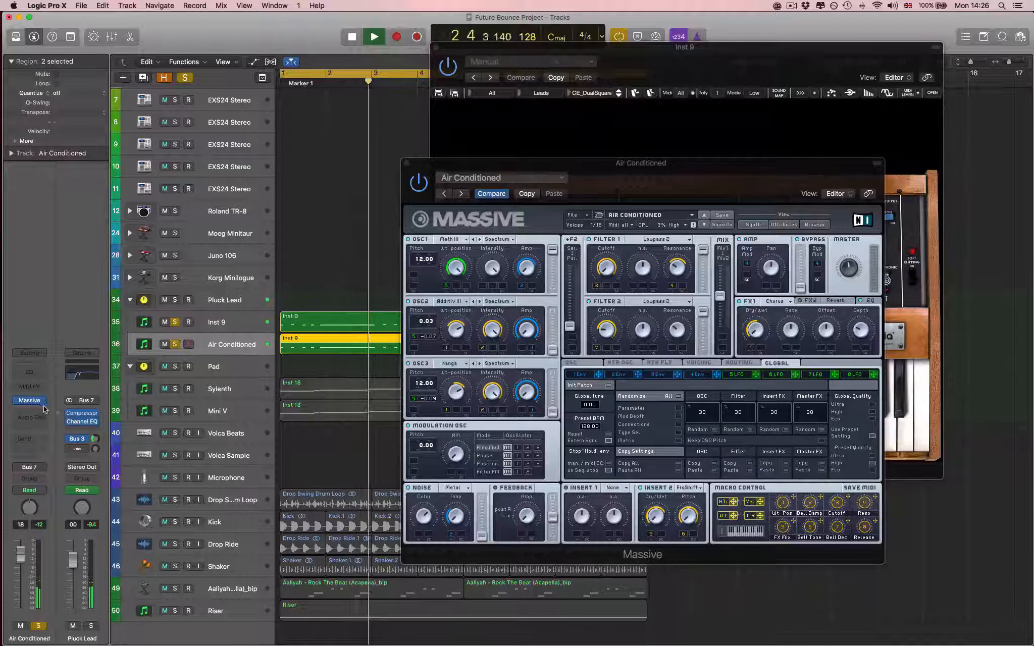
left_click(214, 302)
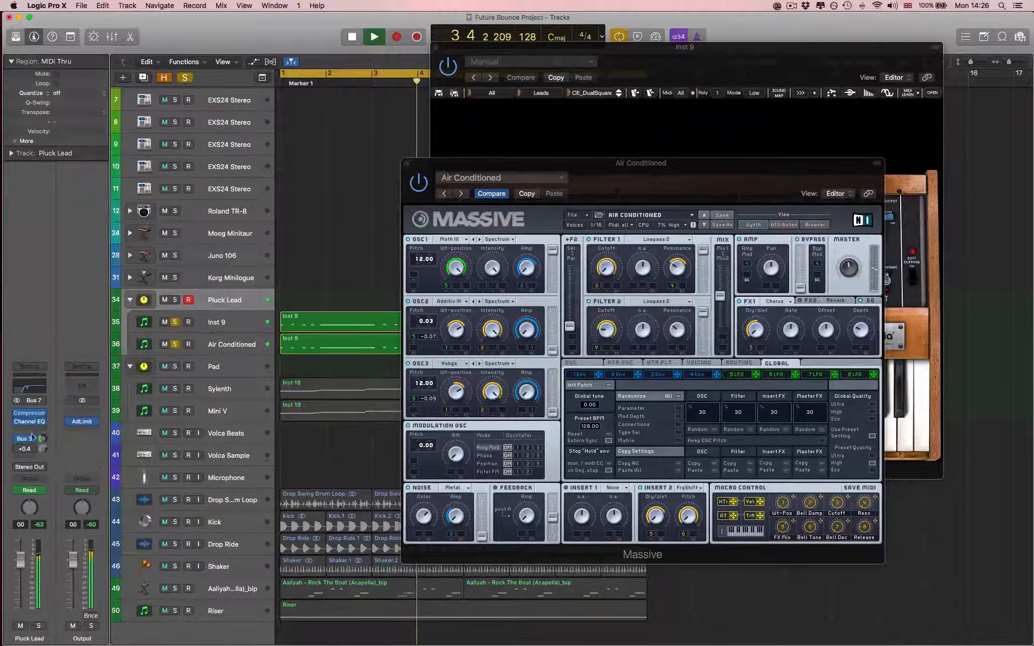
- Inspect the UAD EMT 140 reverb on the L.Verb aux and close all open plug-in windows
left_click(82, 422)
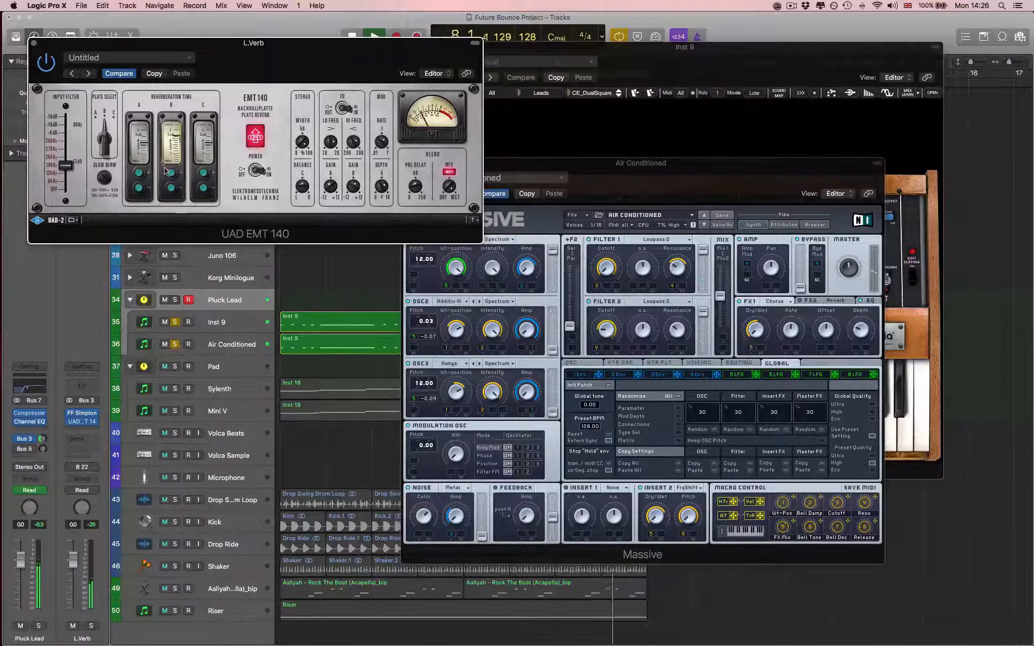
left_click(33, 43)
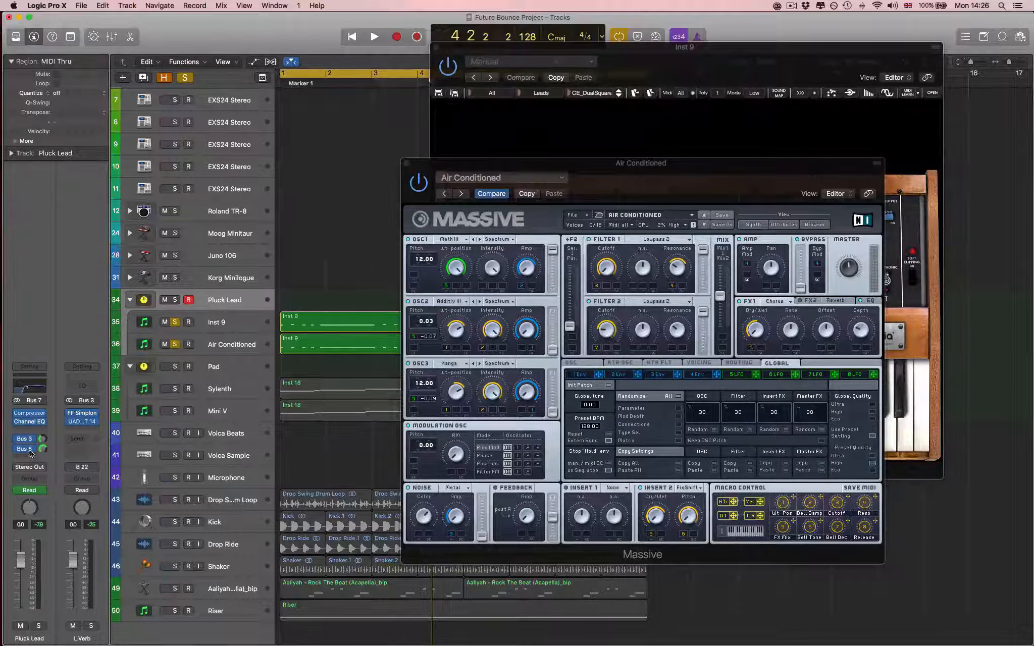
left_click(435, 47)
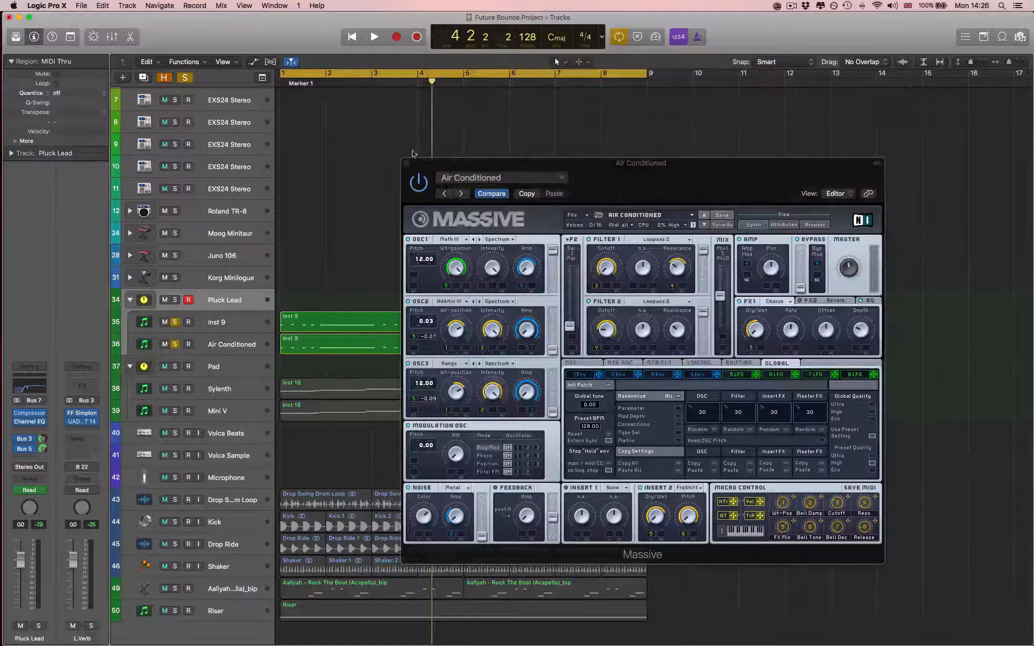
left_click(408, 163)
- Show automation and add two more +0.4 dB send blocks on the Pluck Lead stack, ending at bars 7 and 9
key("a")
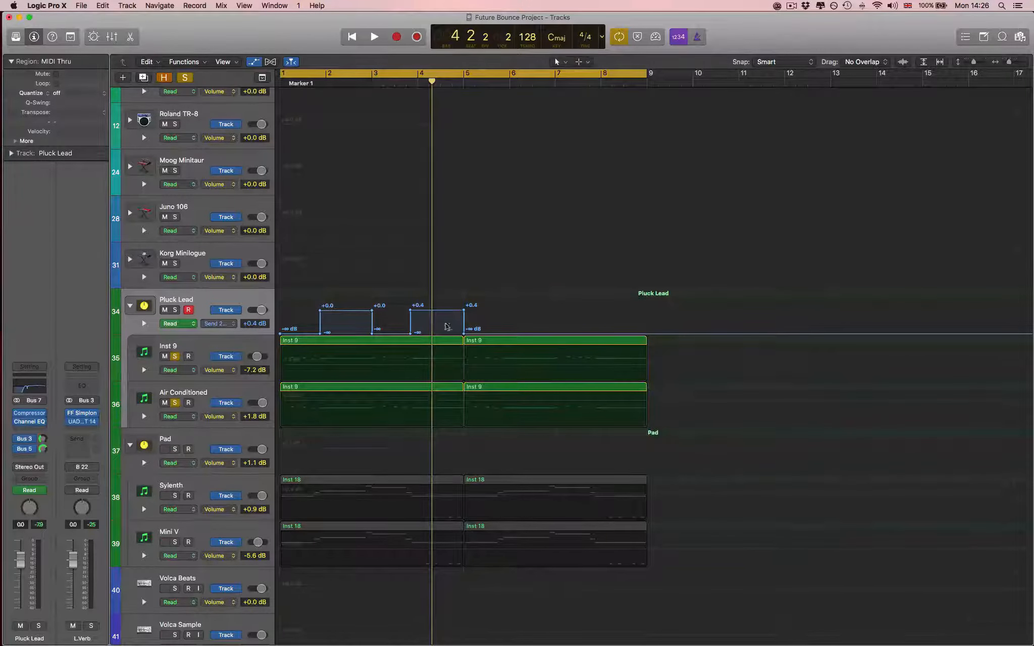
left_click_drag(499, 325, 530, 305)
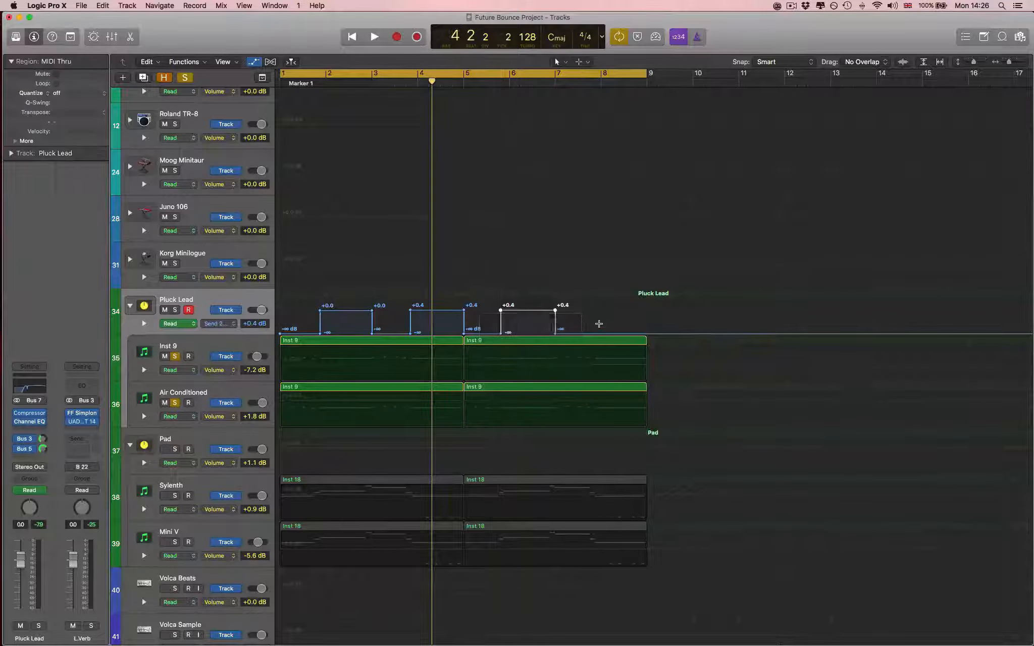
left_click_drag(593, 327, 627, 305)
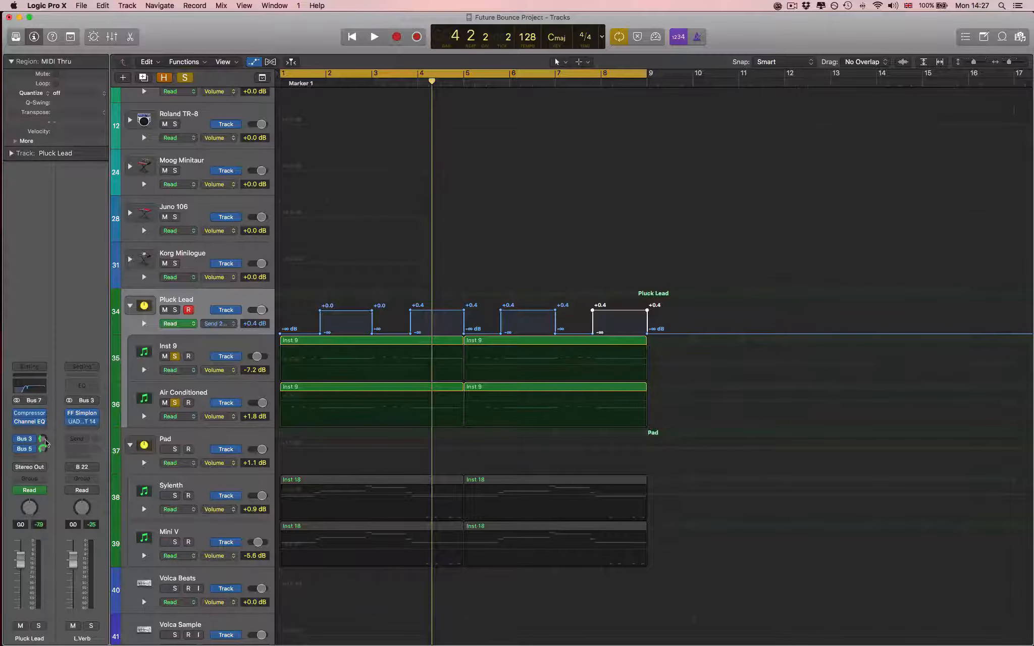
- Inspect the EchoBoy Jr. delay on the Dly.1/8 aux while playing the lead, close its window and stop playback
left_click(80, 410)
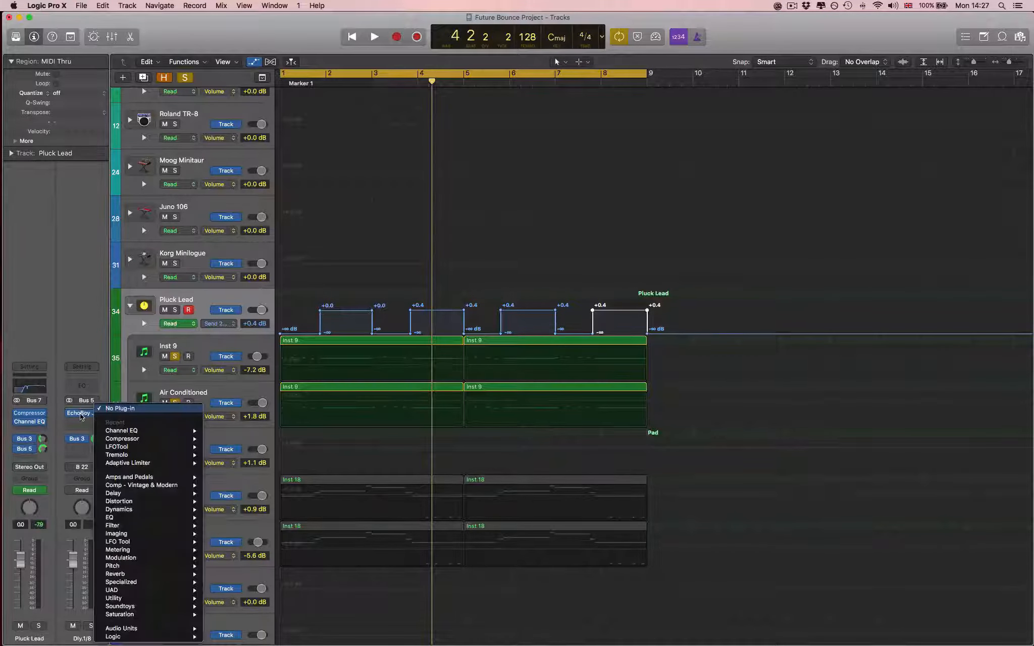
left_click(84, 413)
left_click(84, 414)
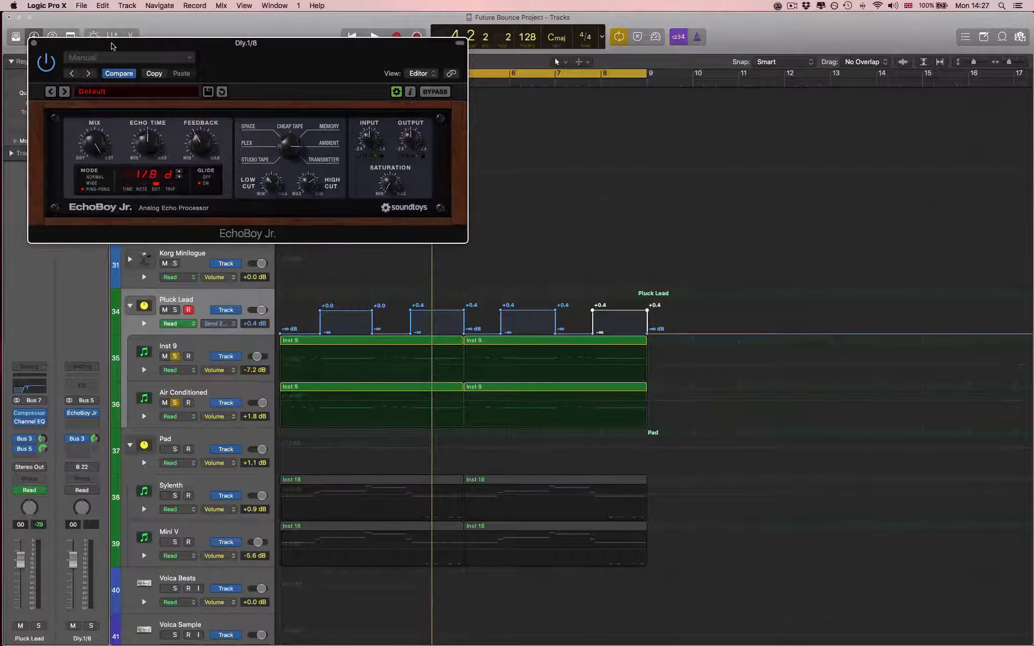
key("space")
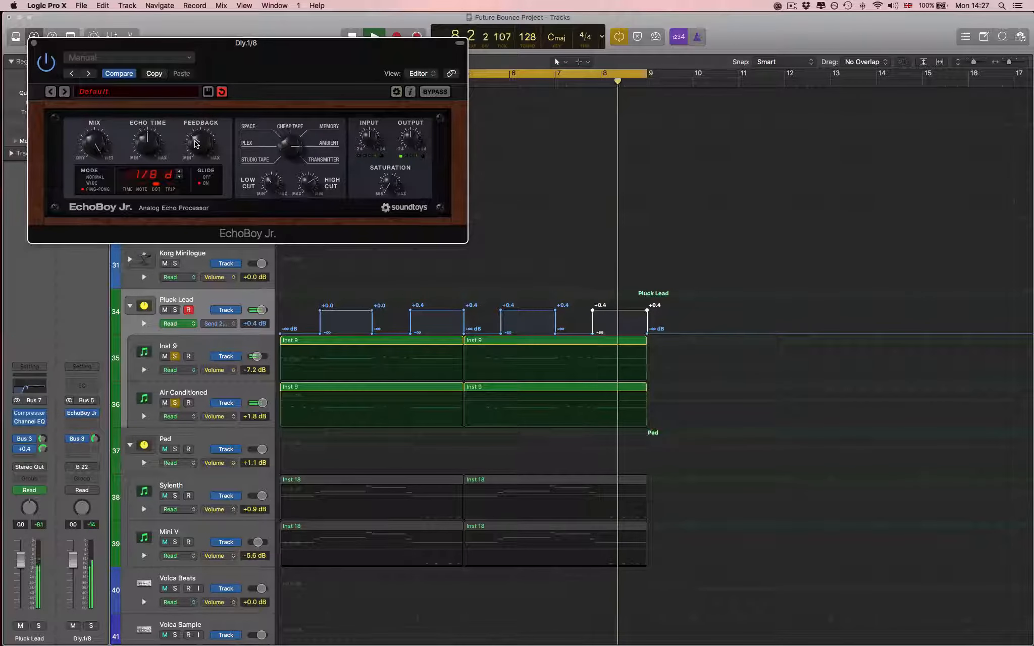
left_click(34, 43)
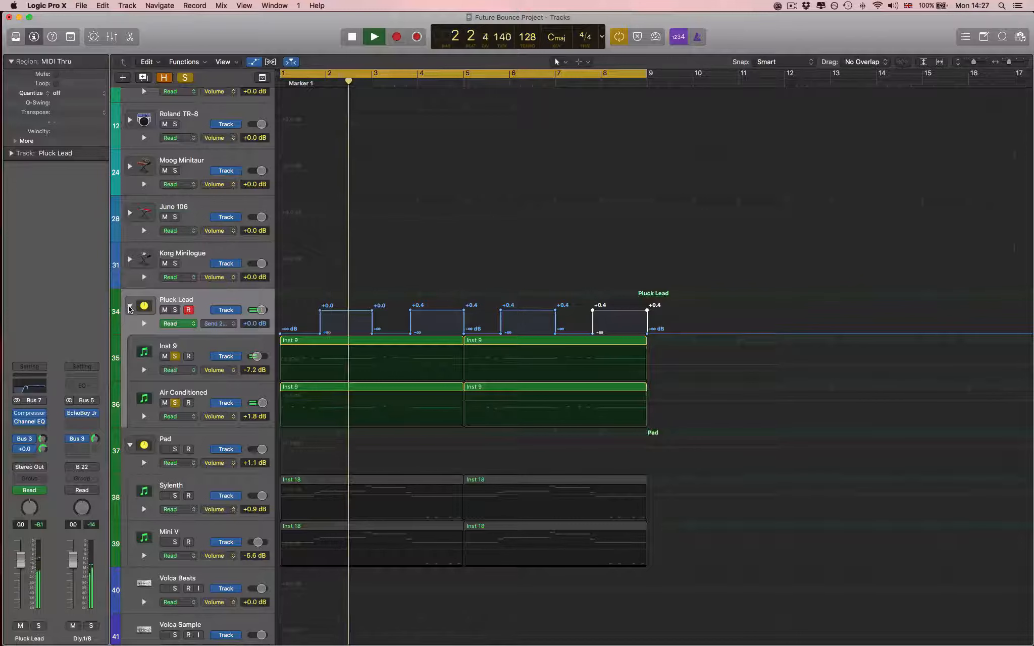
key("space")
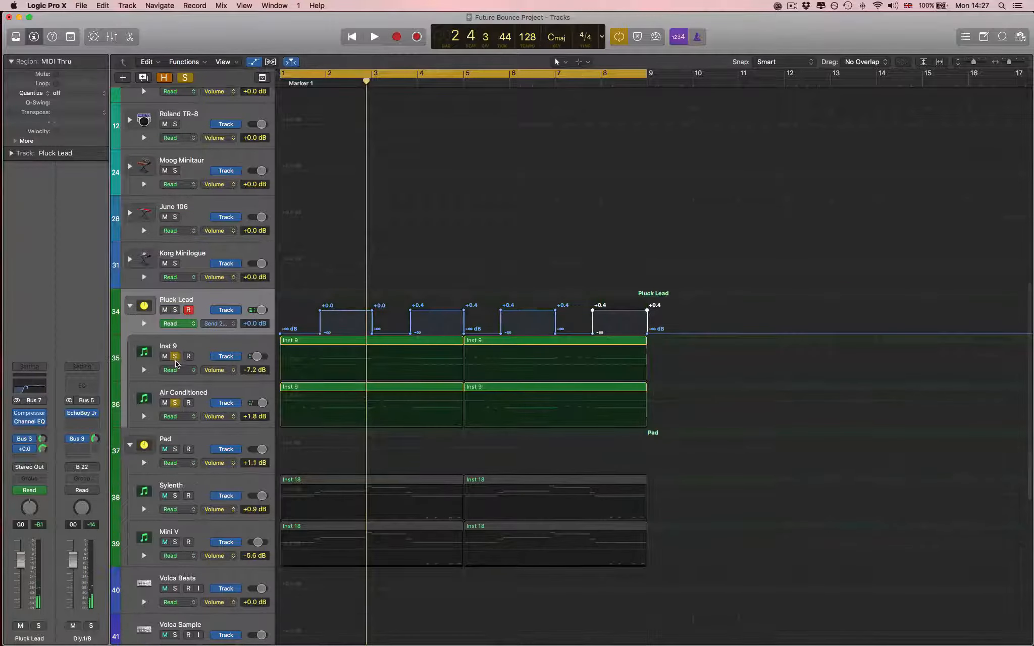
- Unsolo the Pluck Lead layers, collapse that stack, and solo the Pad stack
left_click(175, 357)
left_click(130, 307)
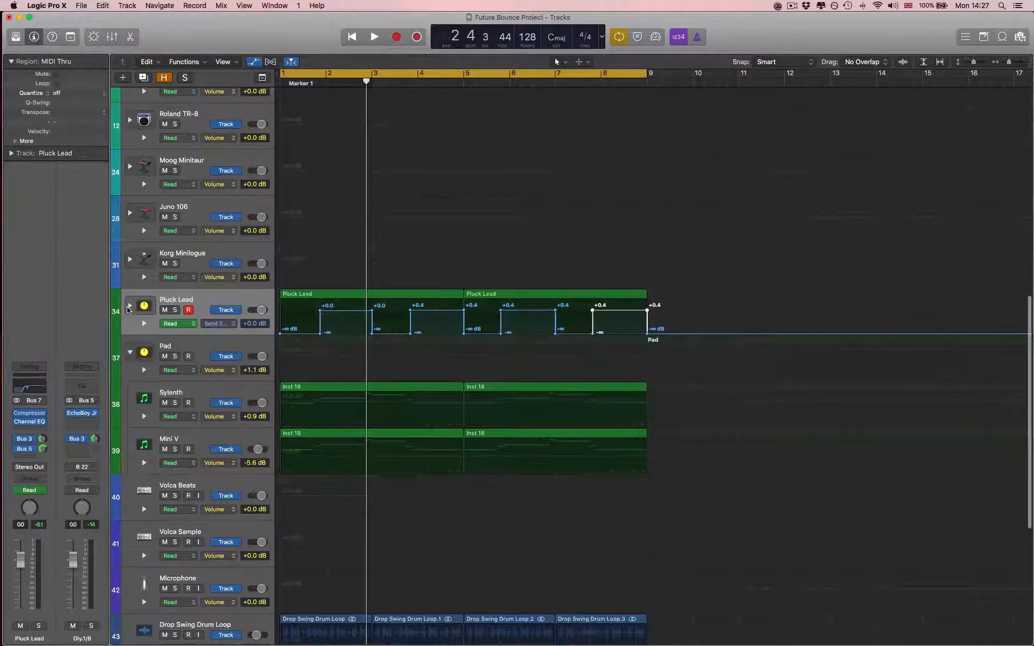
left_click(174, 346)
left_click(175, 357)
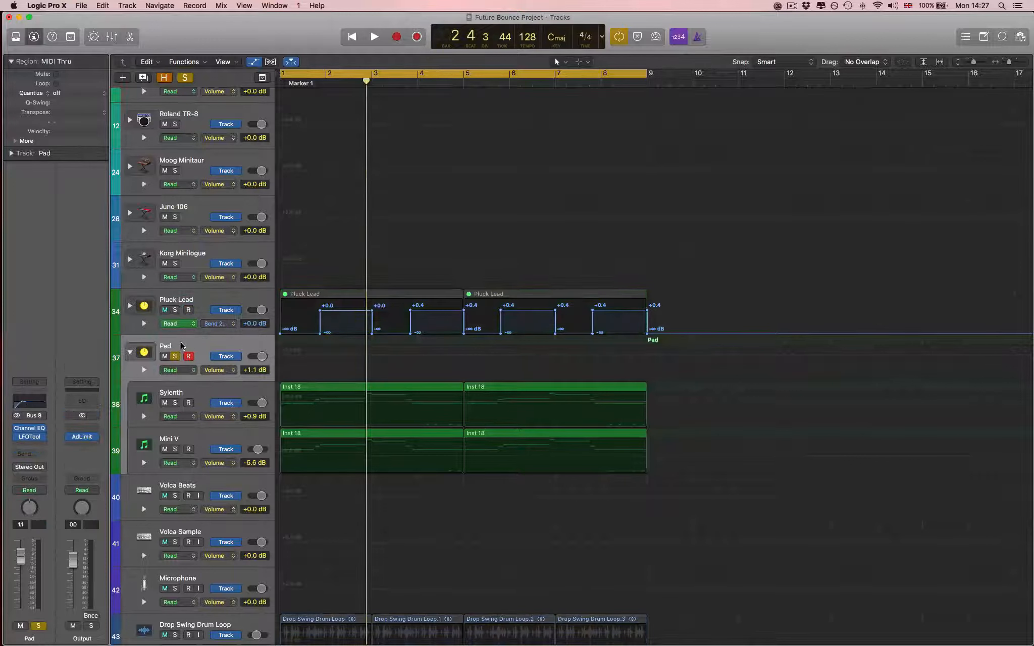
- Solo only the Sylenth layer of the Pad stack and bypass the stack's Channel EQ and LFOTool
left_click(196, 388)
left_click(174, 403)
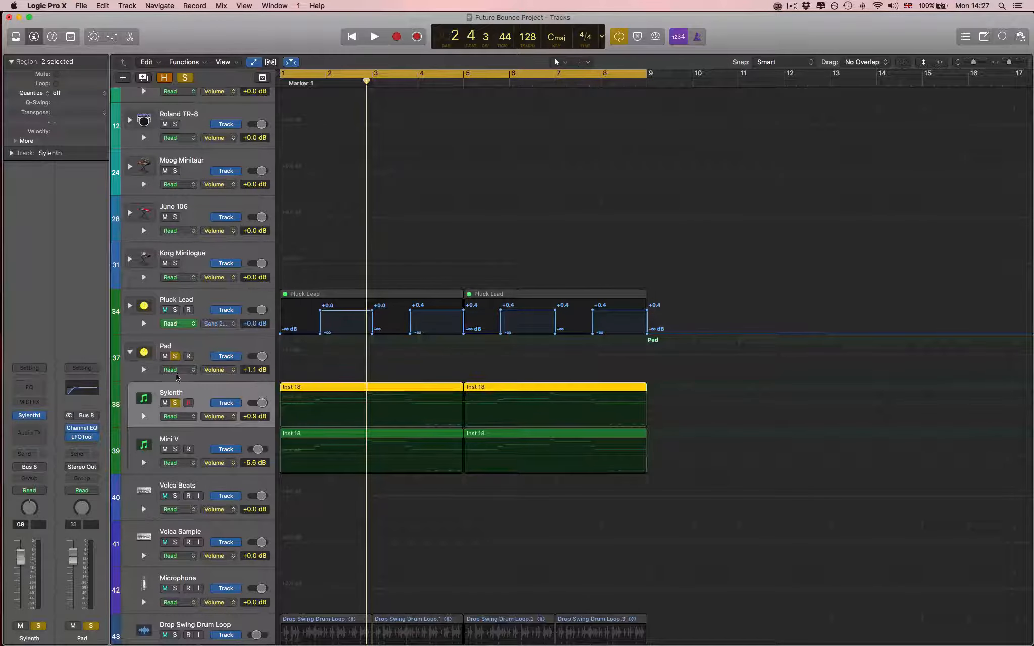
left_click(175, 356)
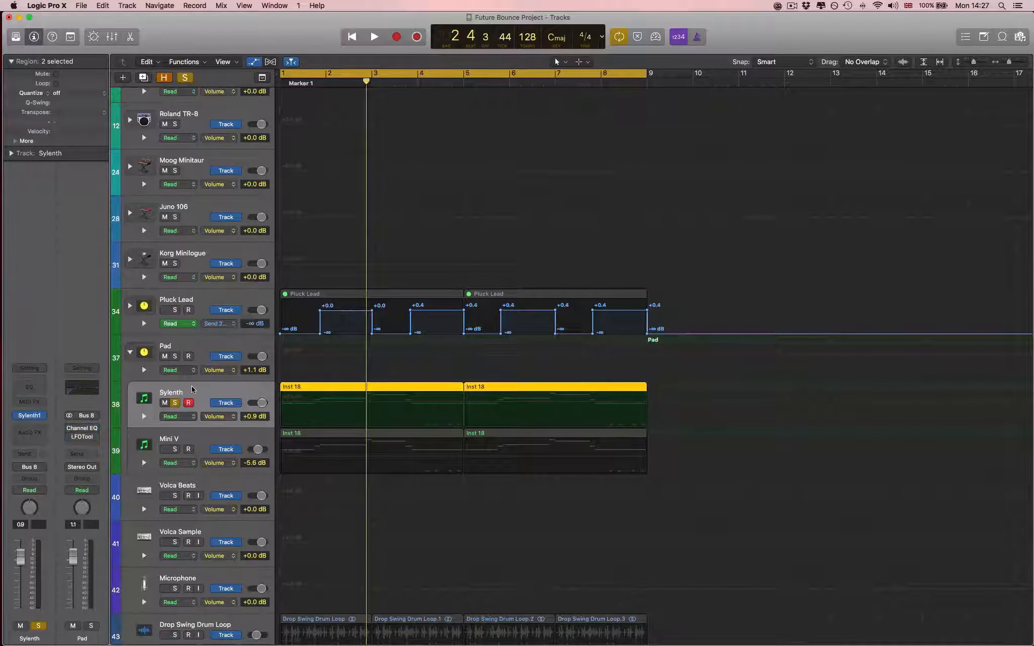
- Play the Sylenth pad layer while inspecting Parts A and B and the Oscillator B1 octave in Sylenth1, and close the synth
key("space")
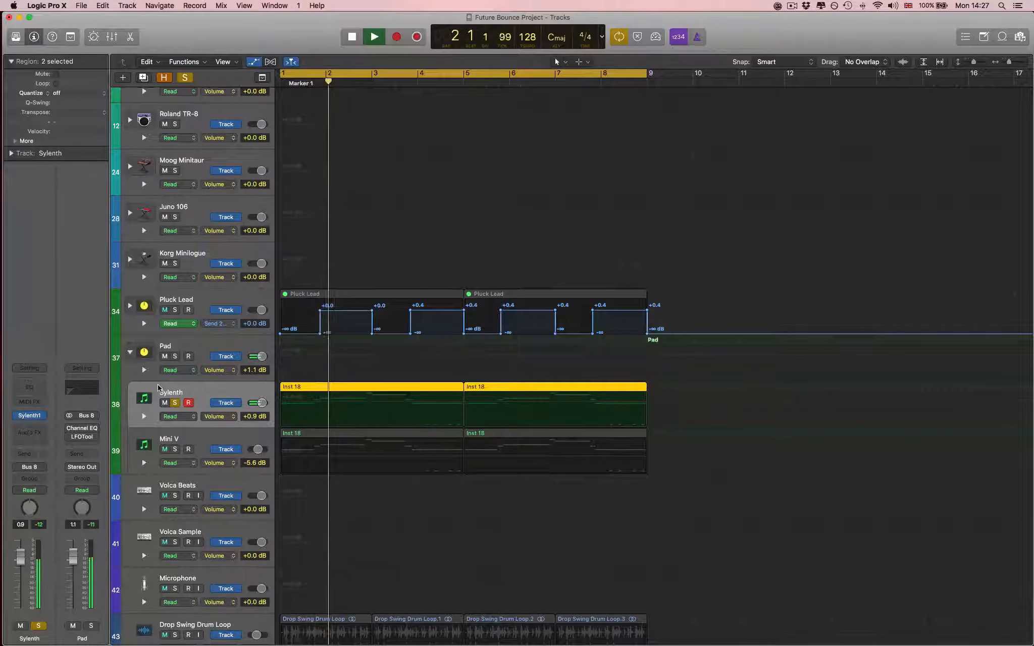
left_click(38, 415)
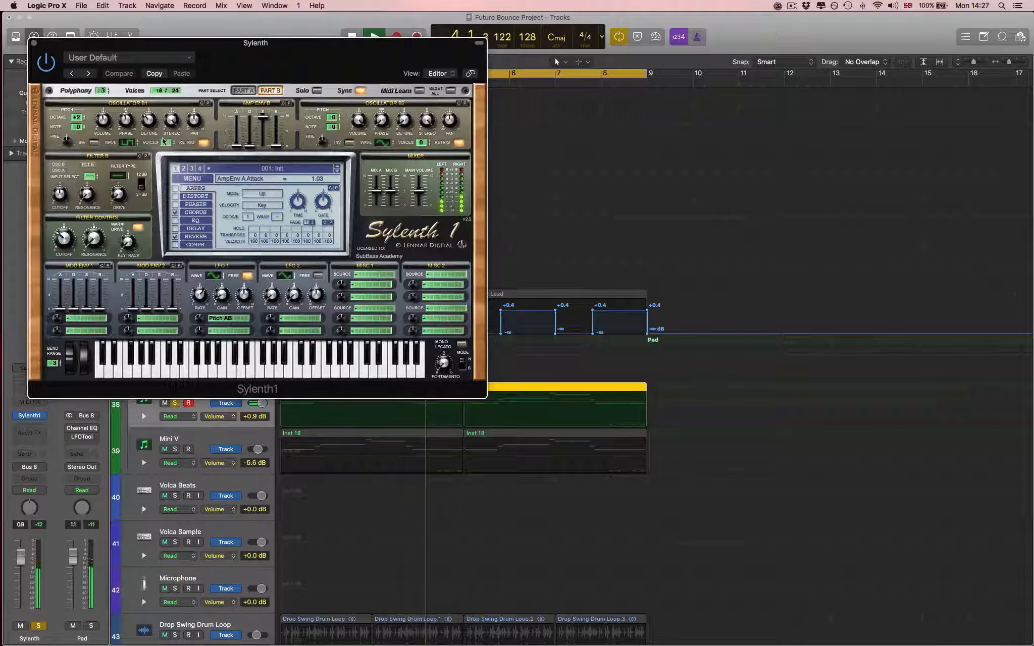
left_click(251, 91)
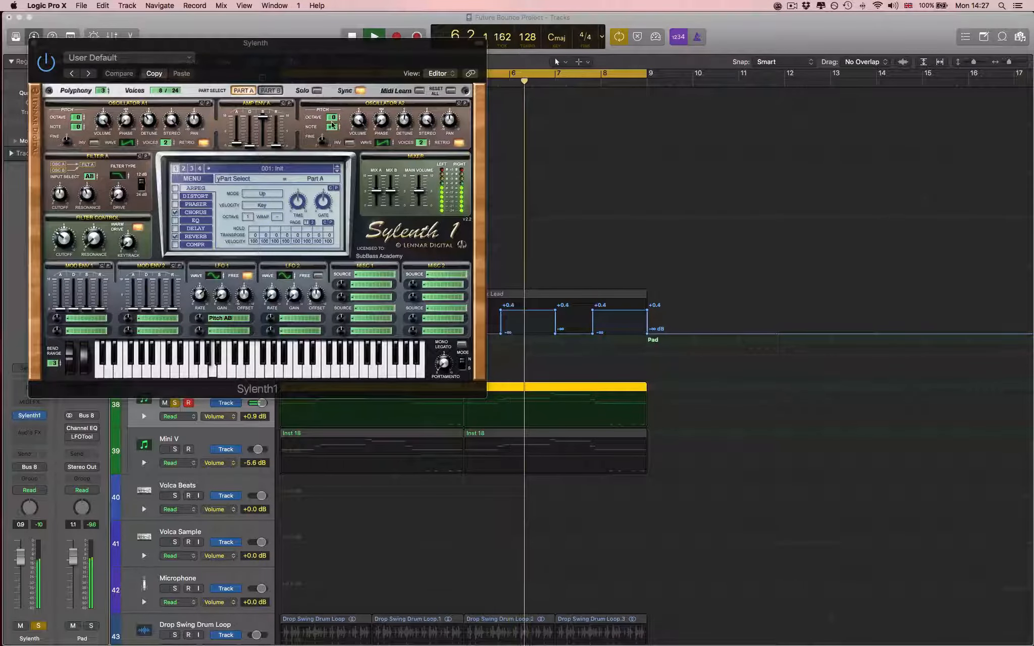
left_click(269, 90)
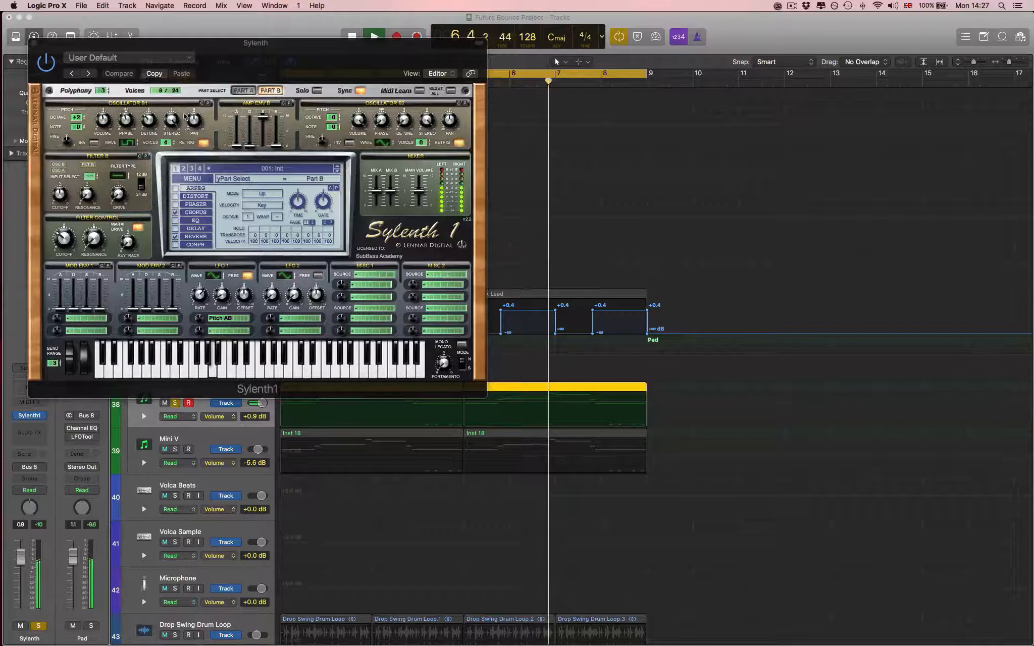
left_click(82, 119)
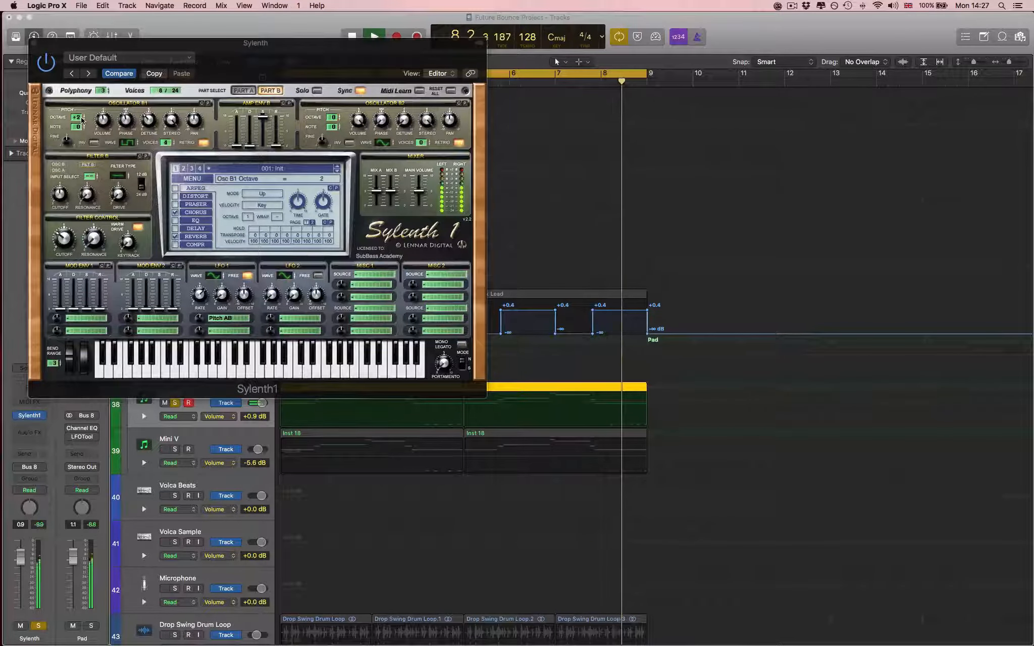
left_click(34, 44)
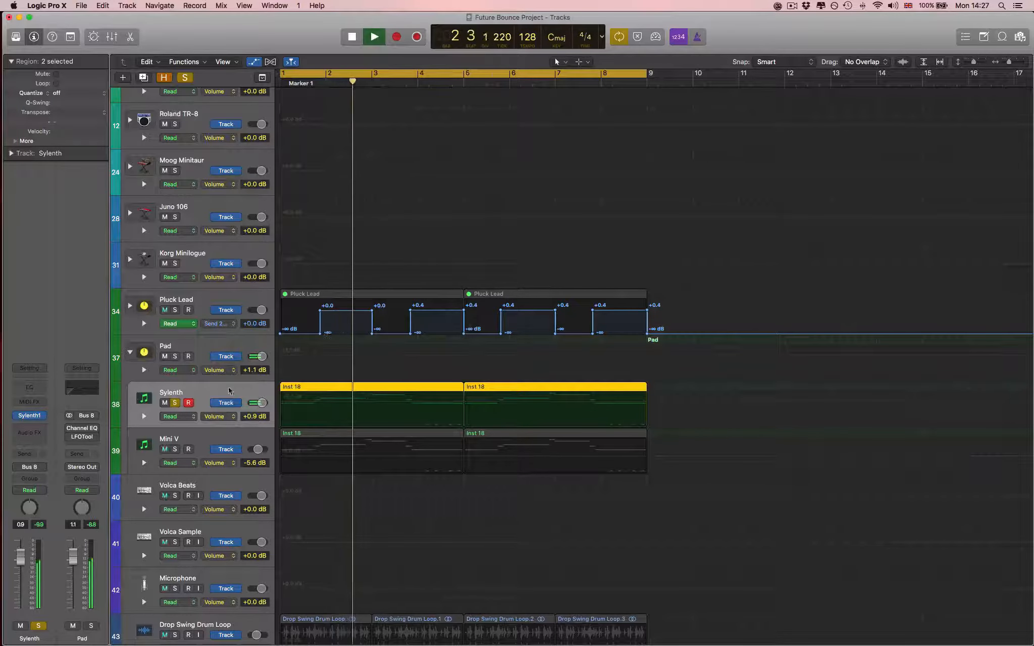
- Solo the Mini V pad layer in place of Sylenth, inspect its Mini V synth during playback and close the synth
left_click(177, 449)
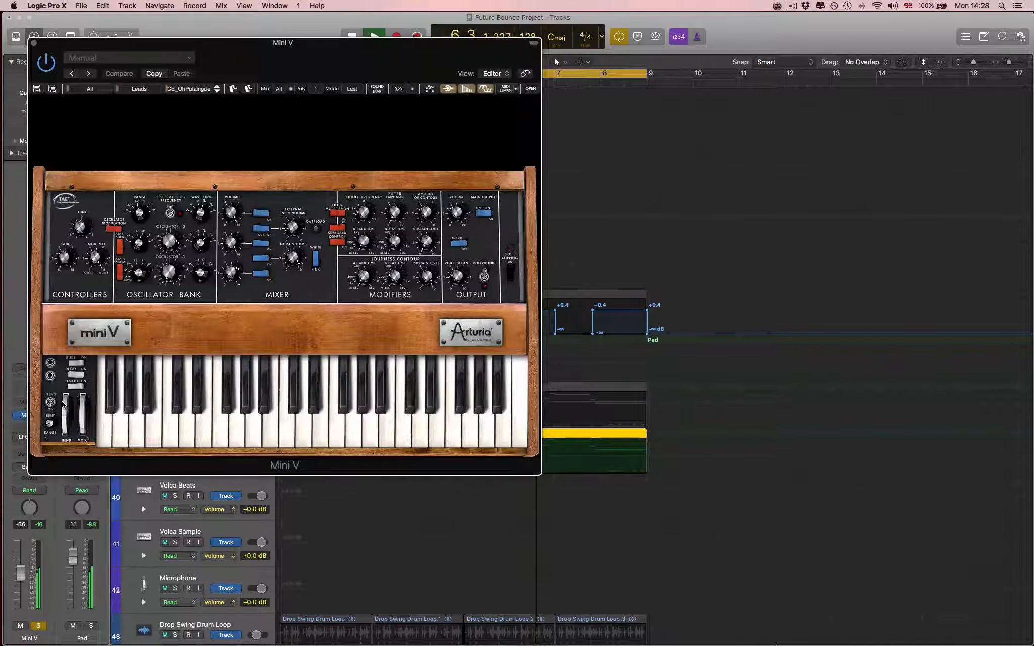
left_click(30, 416)
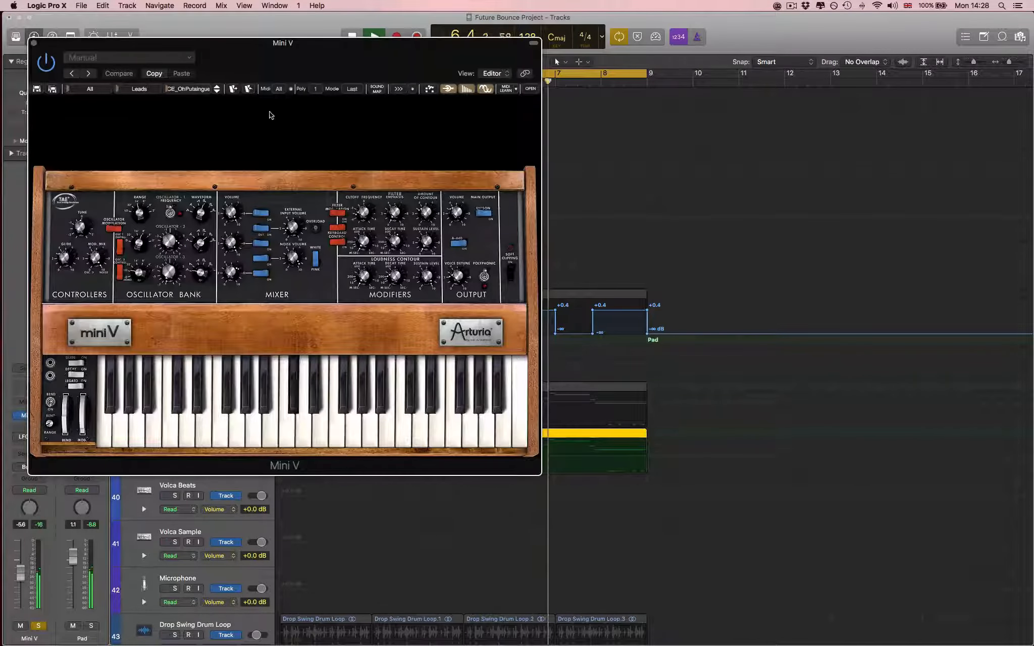
left_click_drag(276, 68, 352, 76)
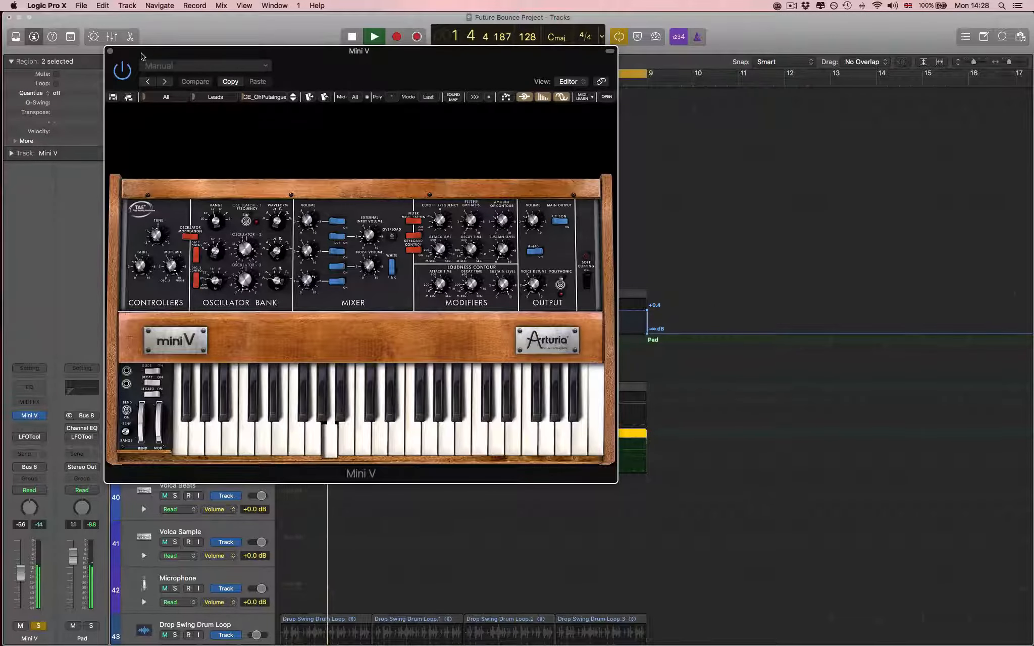
left_click_drag(142, 57, 178, 56)
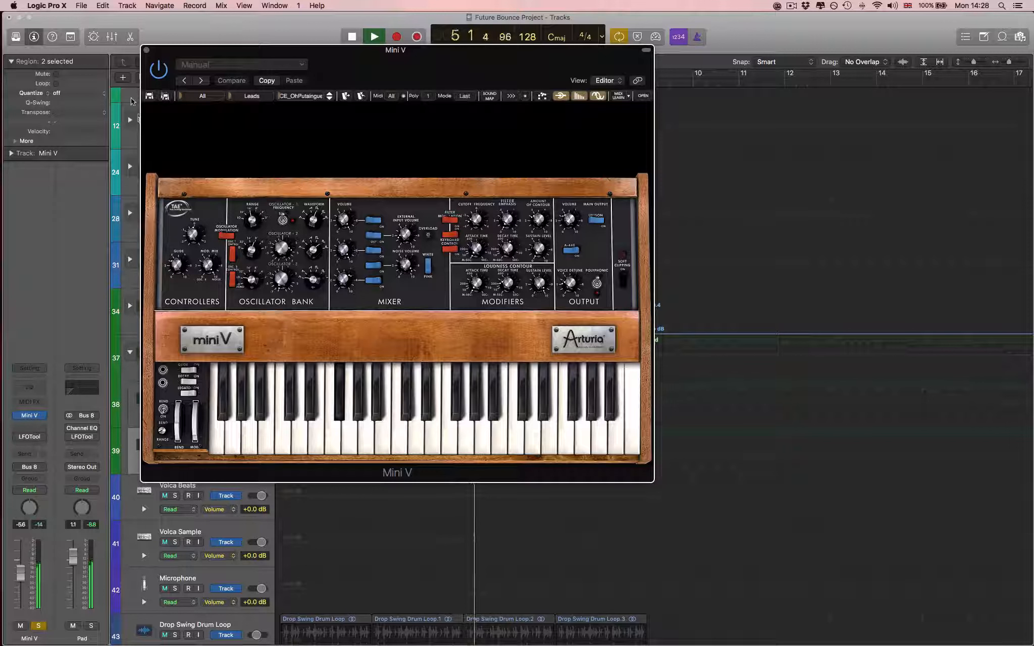
left_click(146, 52)
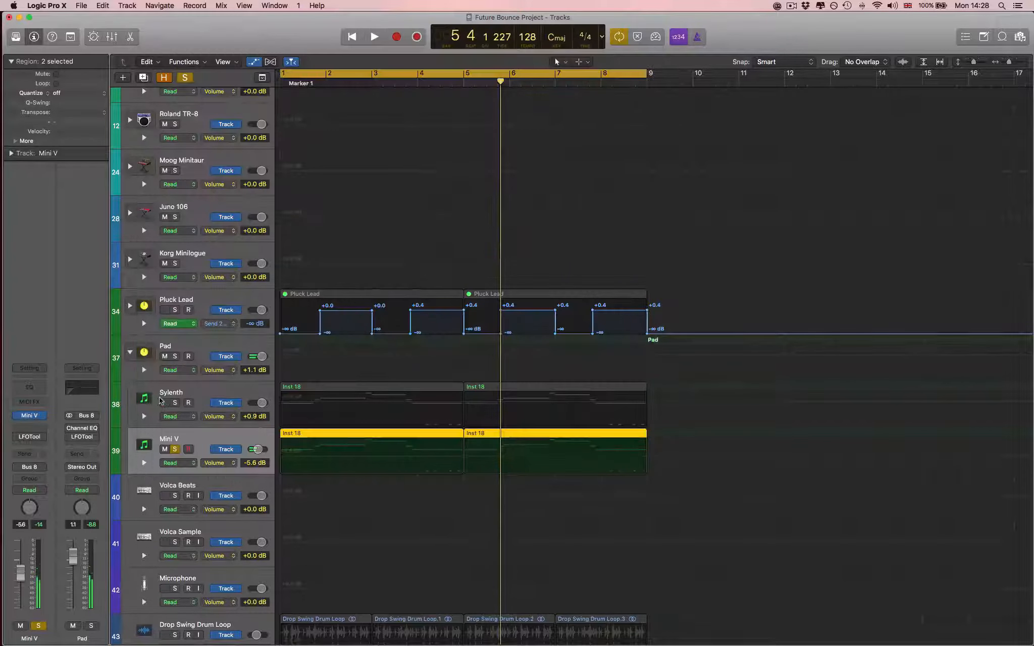
- Solo and play the whole Pad stack, enabling its Channel EQ and LFOTool and viewing the LFOTool volume curve
left_click(174, 403)
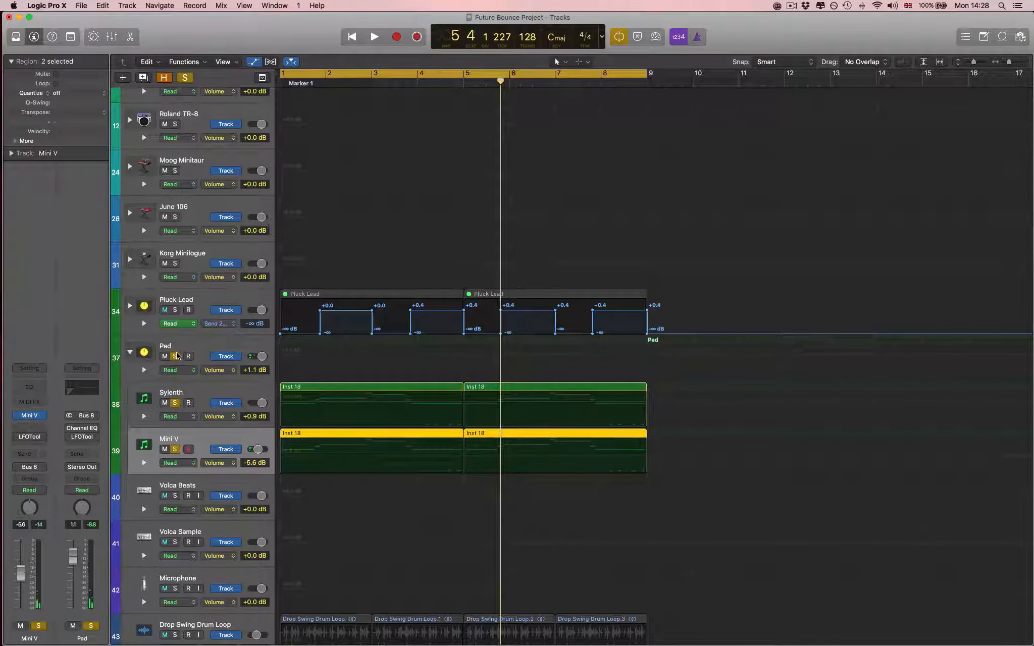
key("space")
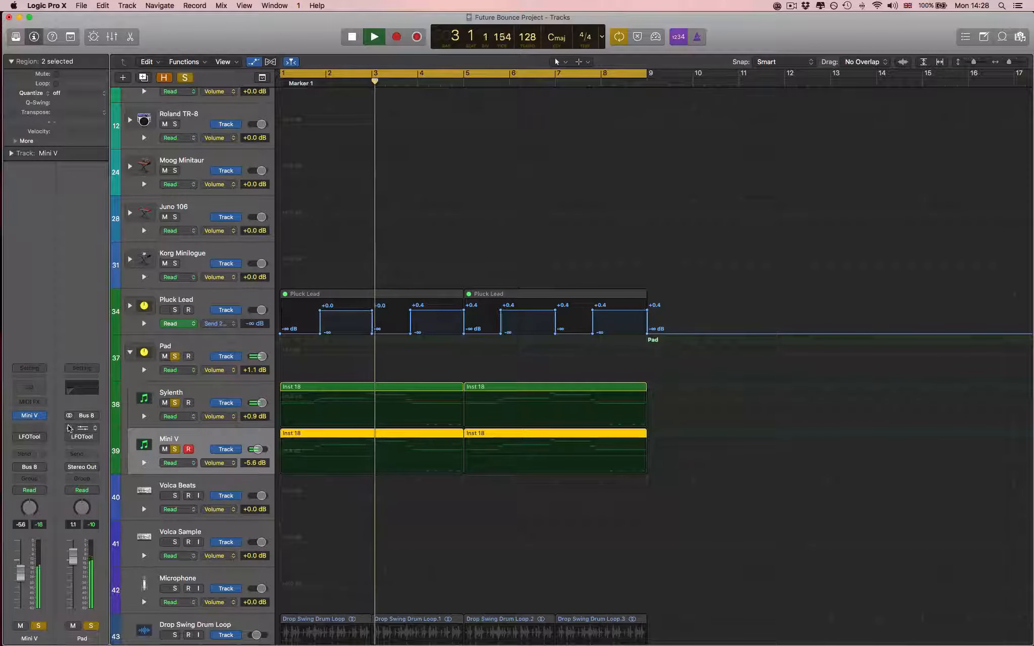
left_click(69, 428)
left_click(70, 437)
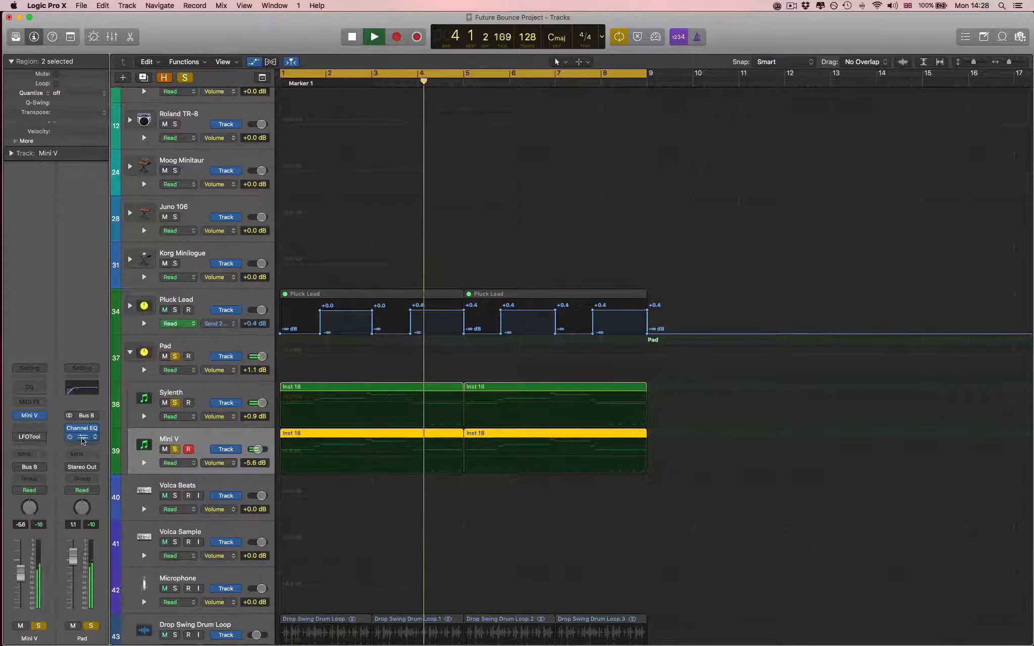
left_click(83, 438)
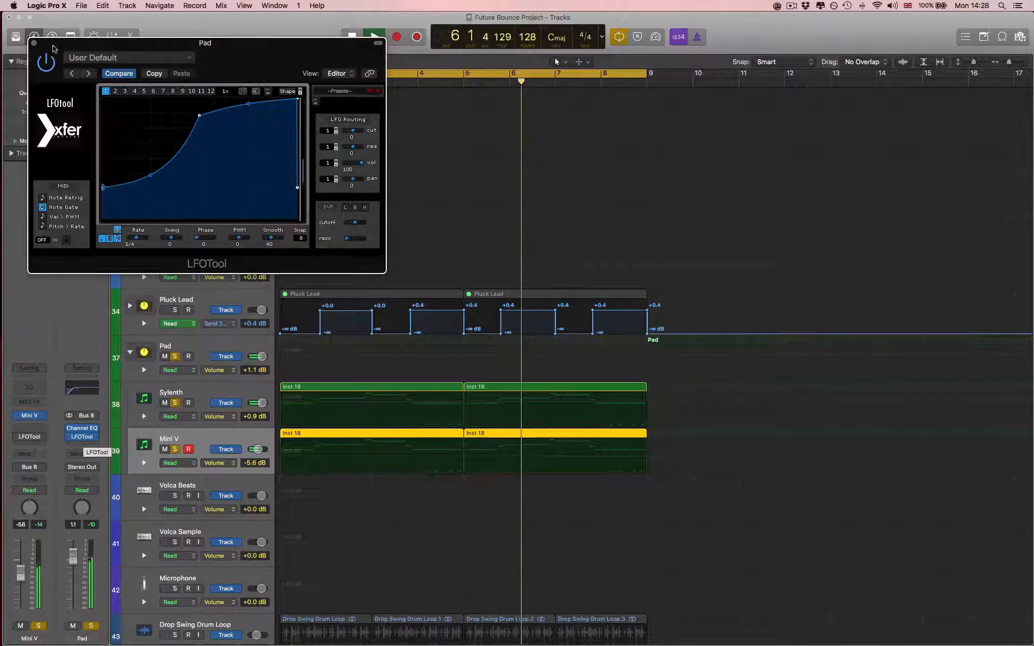
left_click(34, 43)
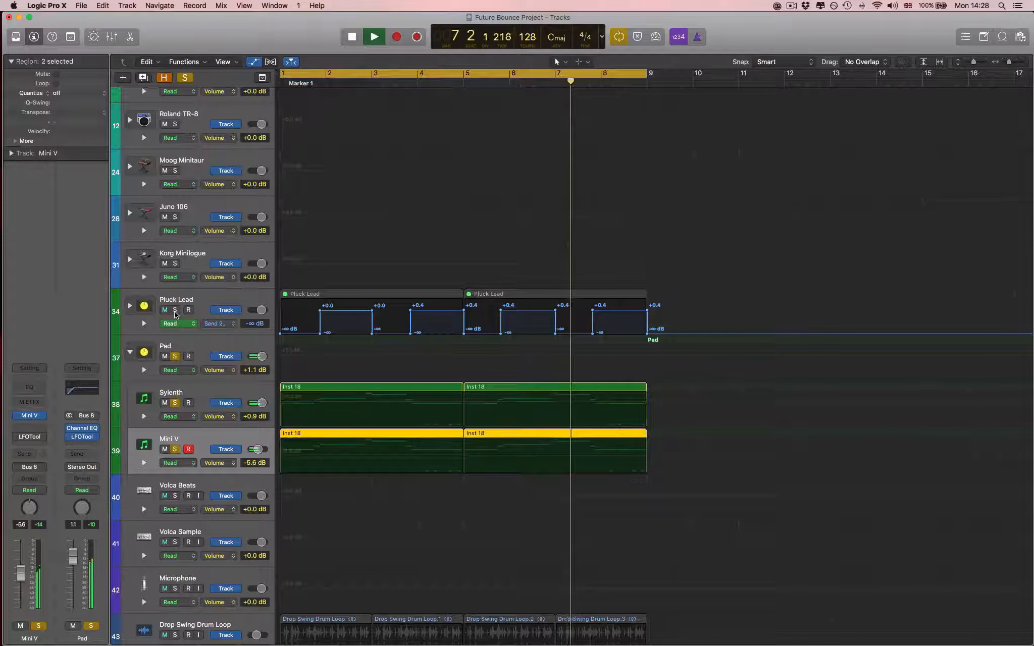
- Solo the Pluck Lead stack together with the Pad, collapse the Pad stack and stop playback after listening
left_click(175, 311)
left_click(130, 353)
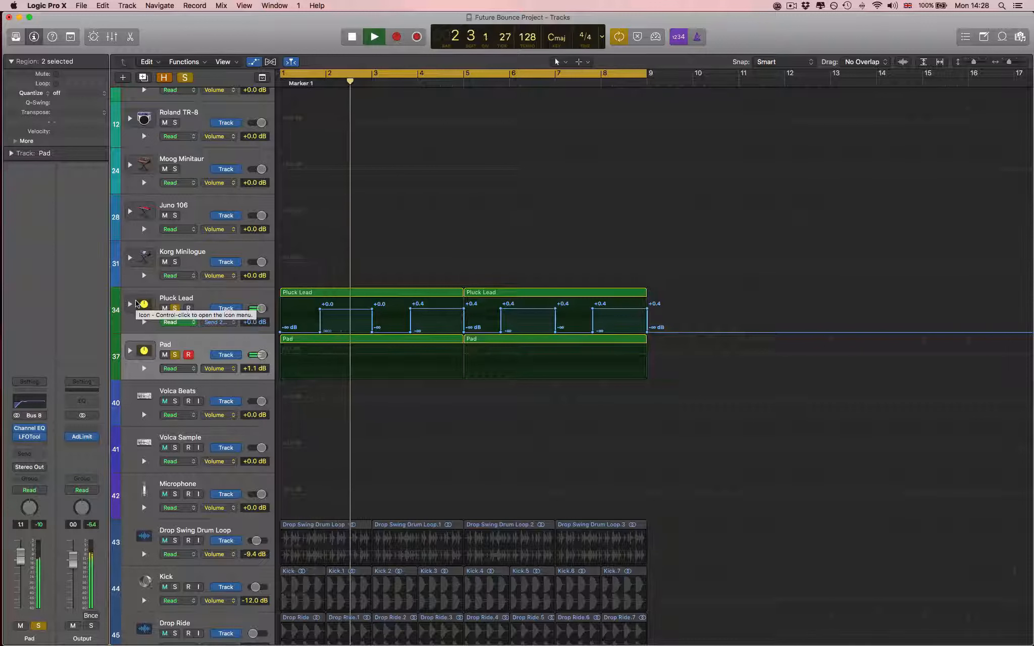
key("space")
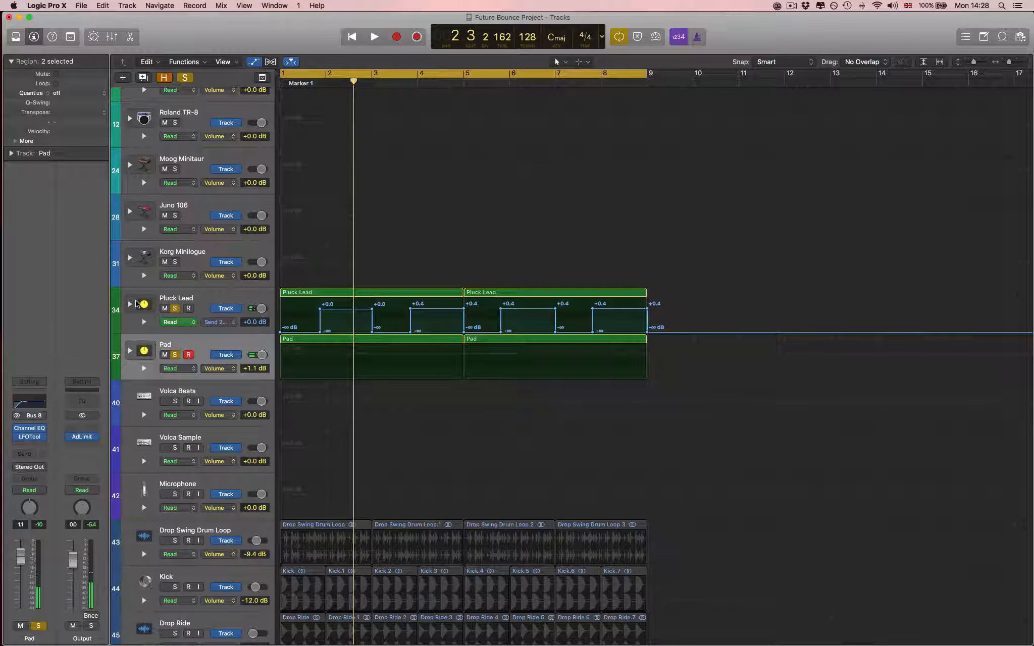